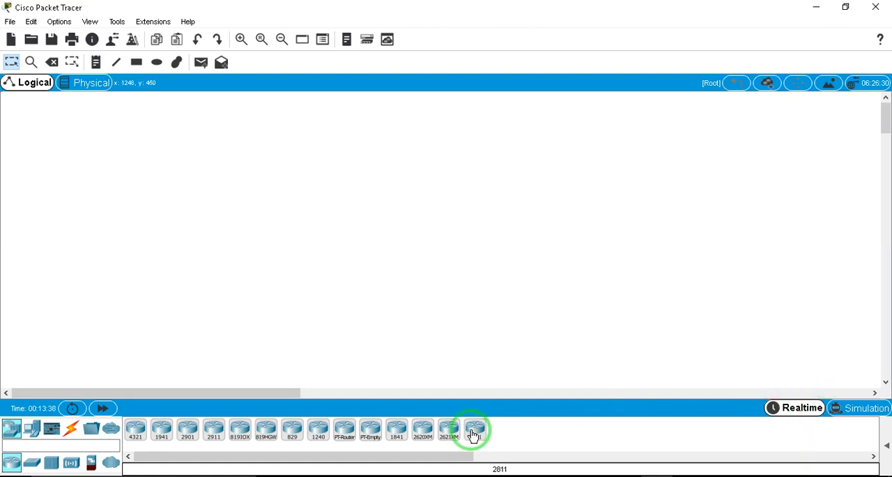
Add a 2811 router to the workspace and place a 2960 switch beside it
drag(416, 318, 182, 242)
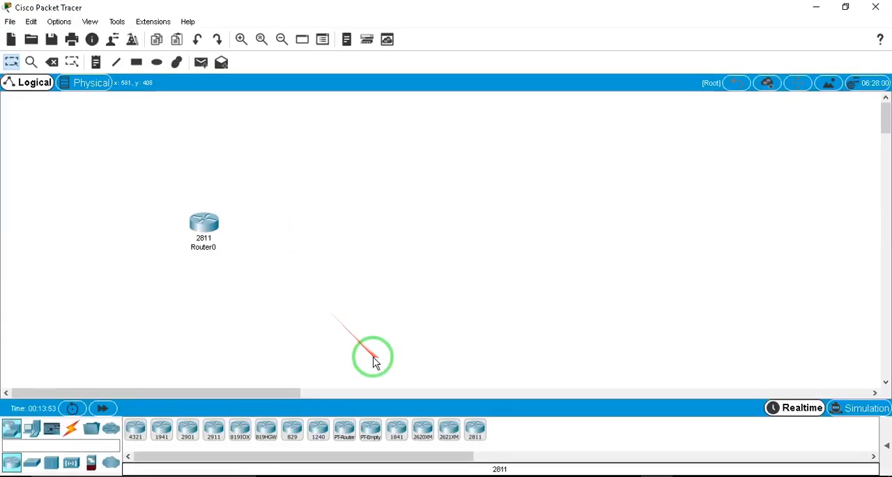
drag(207, 223, 195, 234)
click(20, 463)
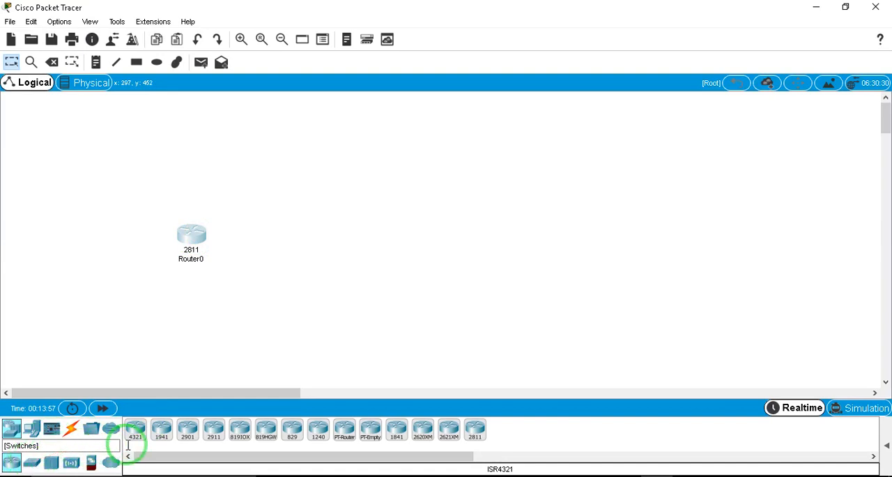
click(32, 464)
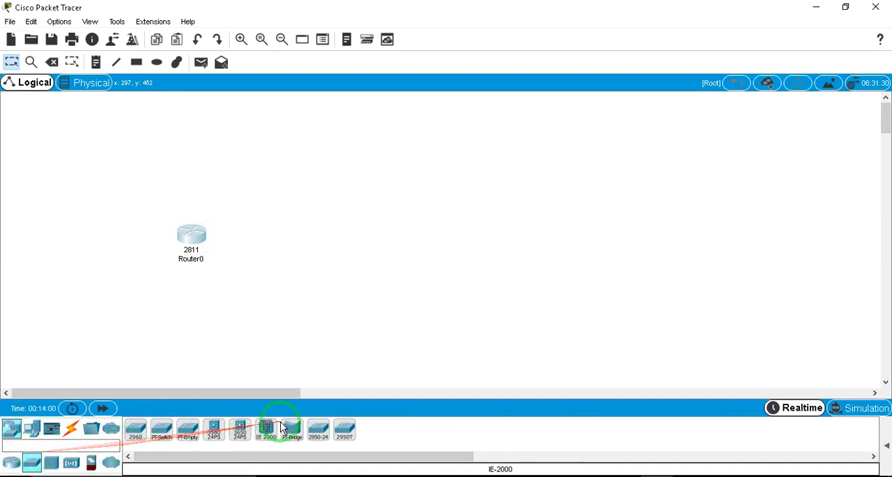
drag(126, 438, 306, 241)
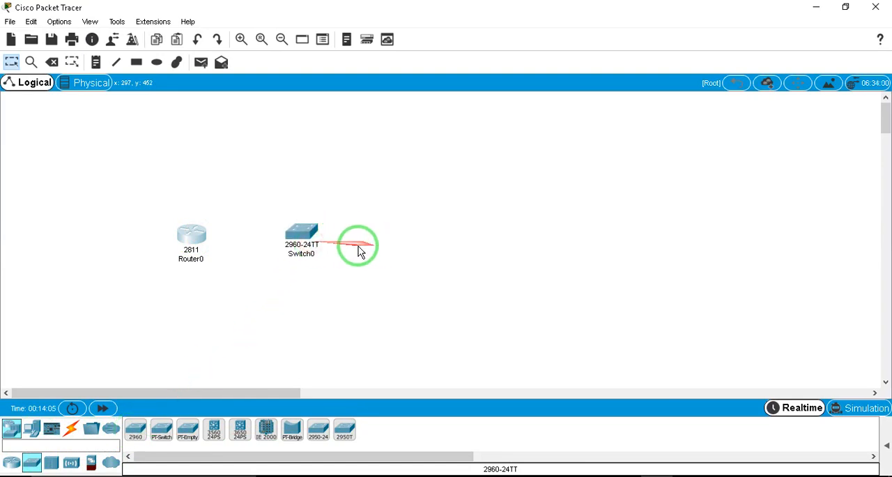
click(307, 238)
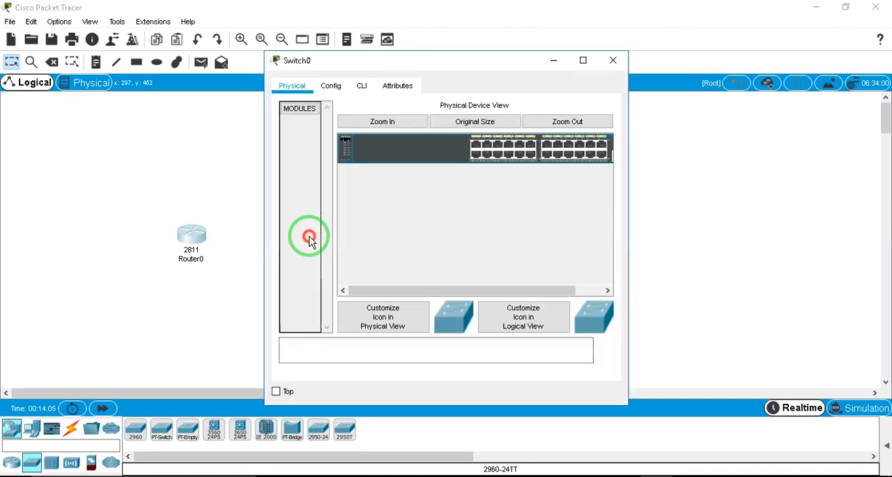
click(613, 58)
click(304, 234)
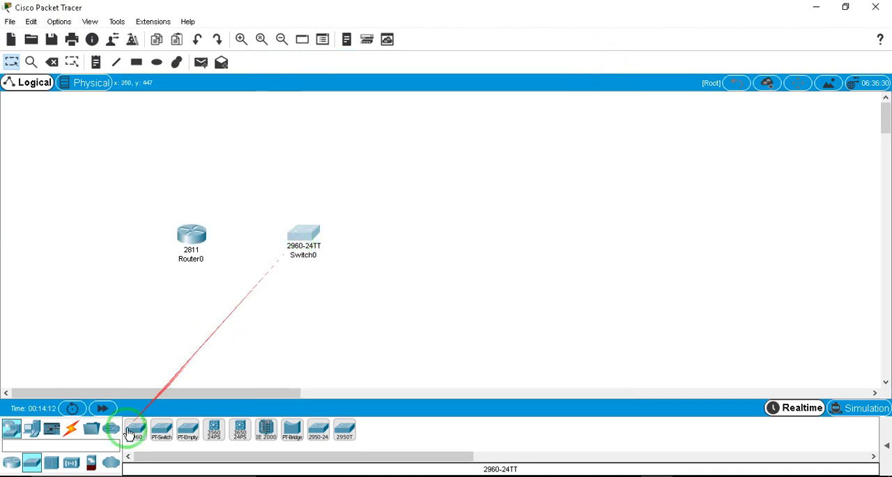
Add three 7960 IP phones and spread them out on the far side of the switch from the router
click(31, 429)
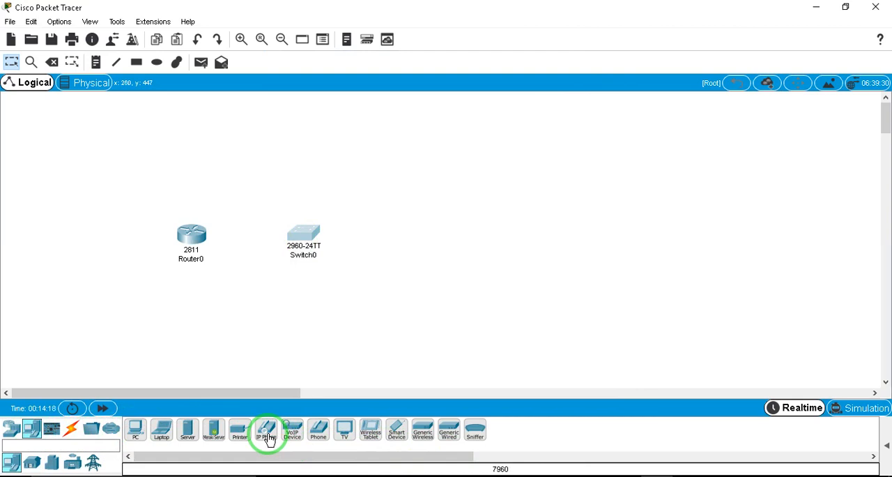
drag(268, 436, 422, 180)
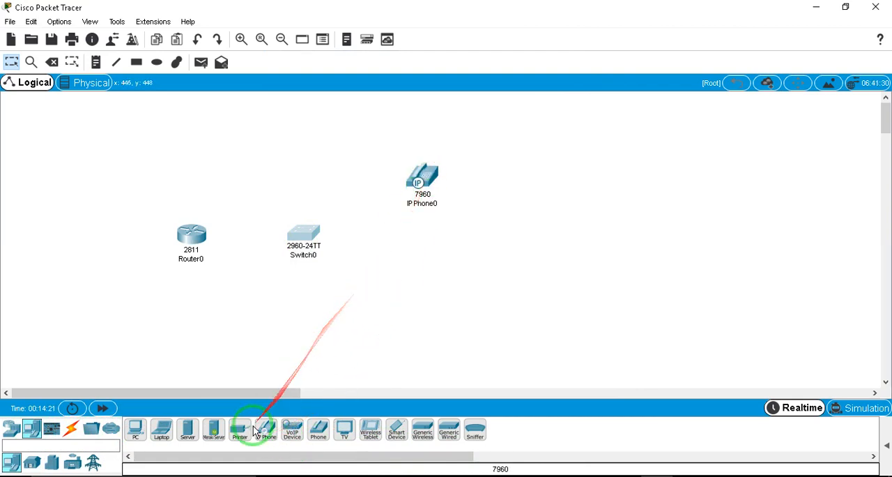
drag(261, 432, 467, 211)
drag(426, 179, 426, 145)
drag(464, 211, 443, 205)
drag(266, 430, 504, 262)
drag(467, 233, 508, 197)
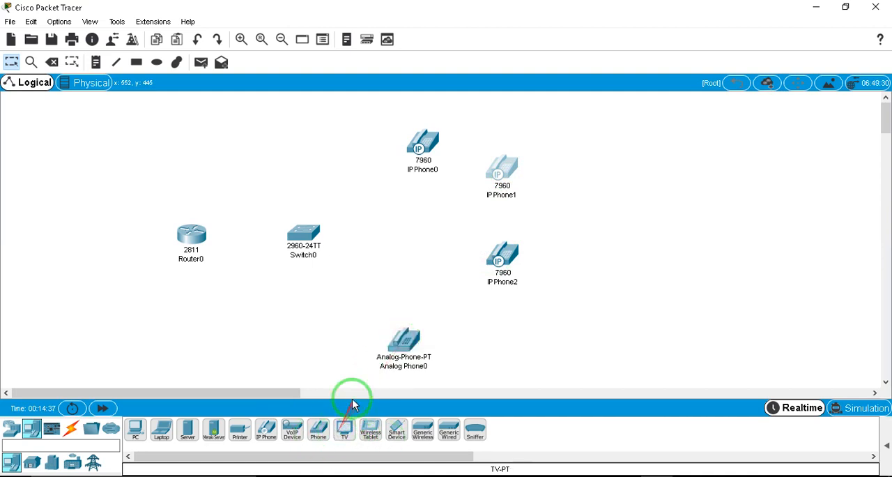
Place a second analog phone beside the first, and move the switch and both analog phones upward
drag(312, 376, 312, 375)
drag(310, 246, 305, 216)
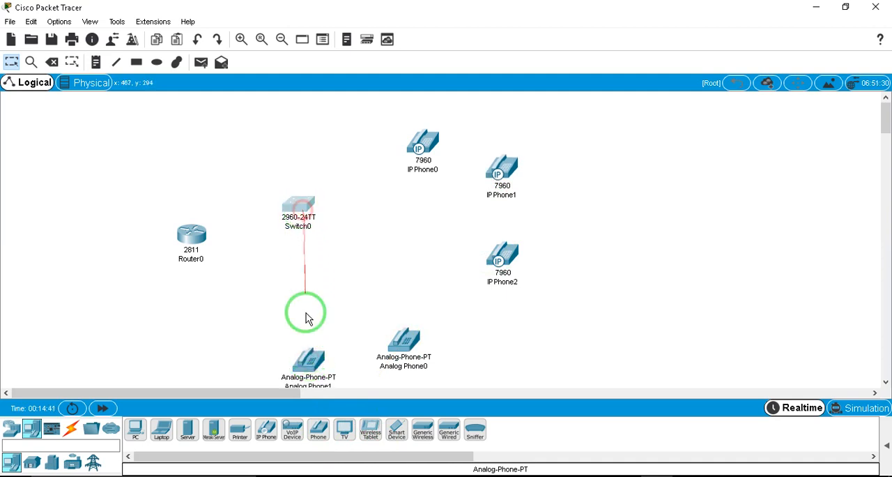
drag(310, 366, 312, 352)
drag(398, 334, 399, 330)
Add two Home VoIP devices and arrange them between the switch and the analog phones
click(298, 436)
drag(298, 399, 315, 315)
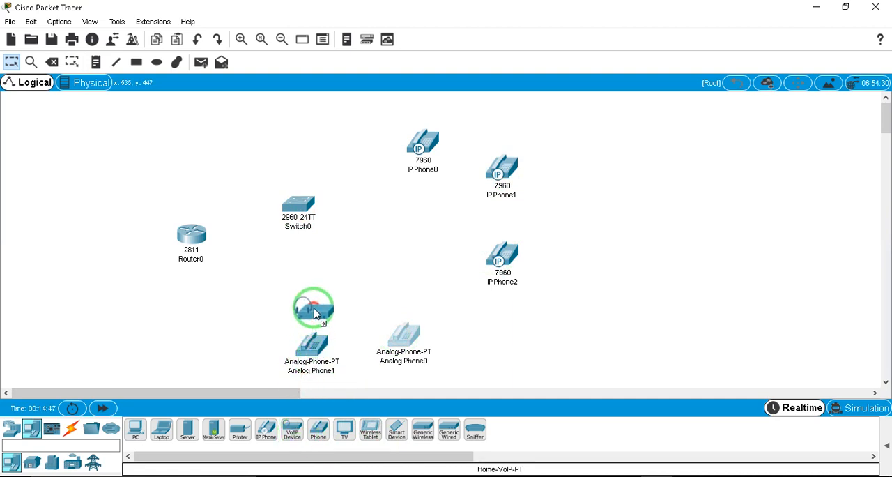
drag(293, 430, 369, 288)
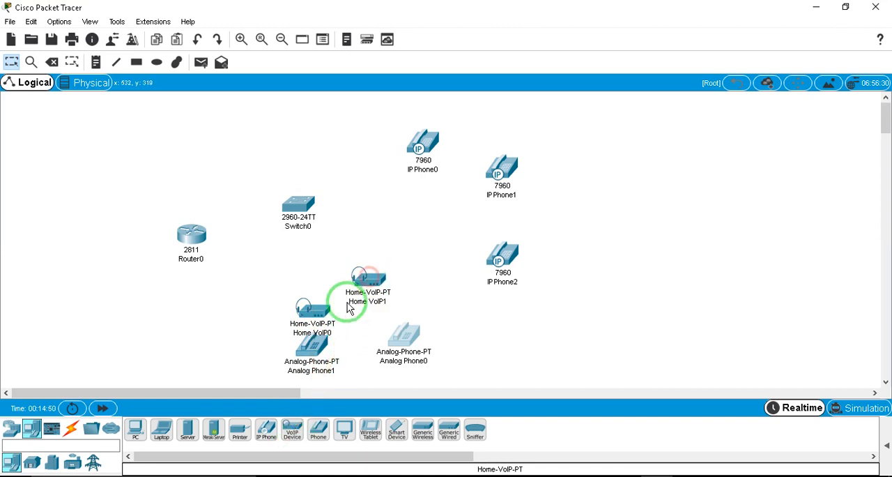
drag(324, 307, 315, 283)
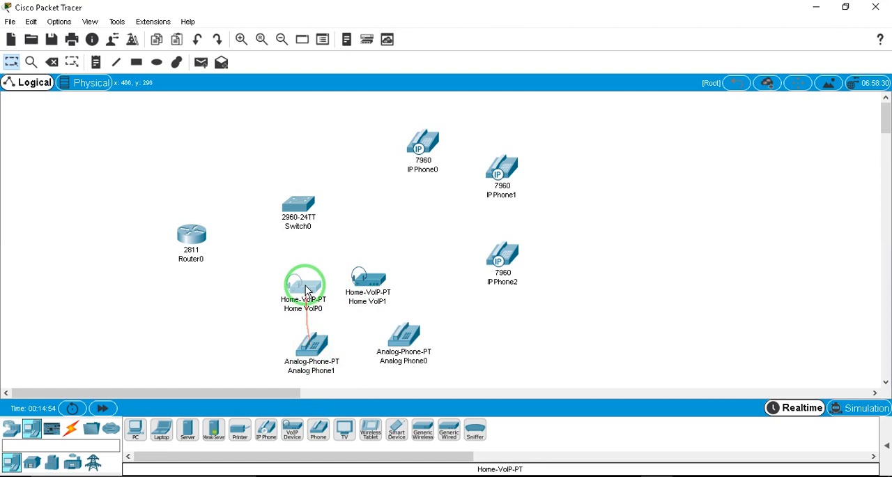
Move Router0 level with the switch and bring up the available connection types
drag(193, 239, 192, 219)
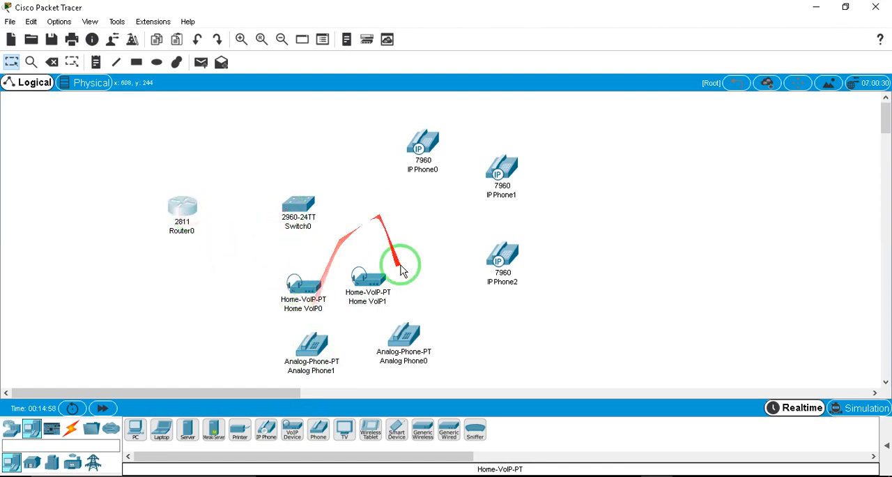
click(70, 431)
click(187, 430)
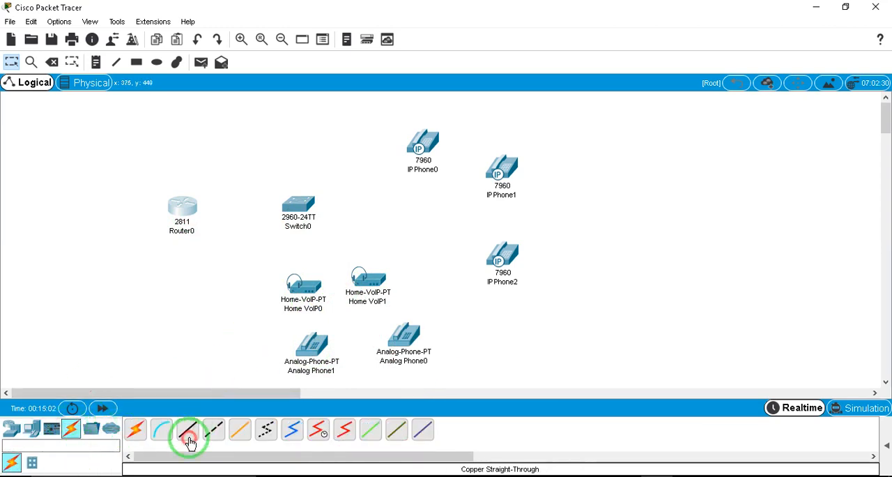
click(161, 429)
click(188, 429)
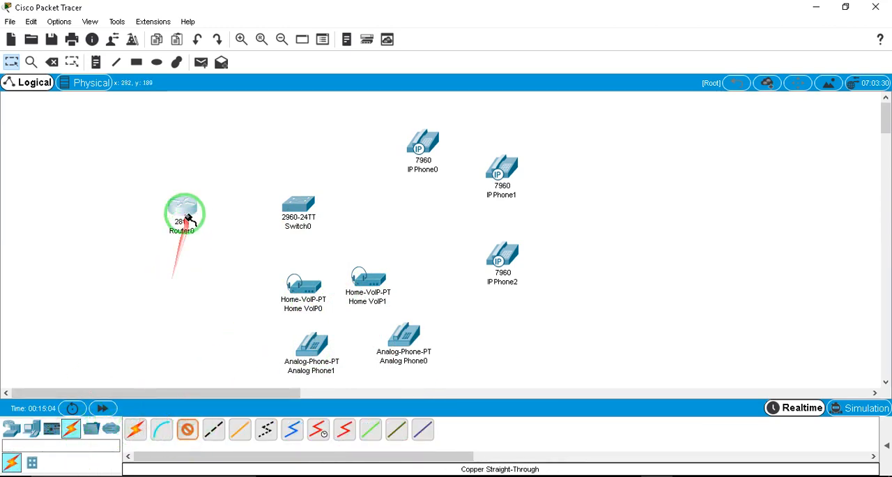
click(187, 211)
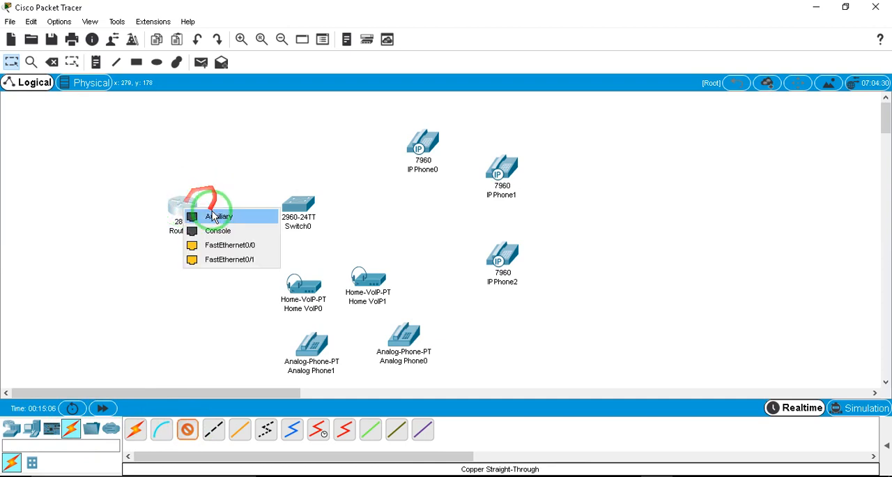
click(195, 372)
Connect Switch0 to Router0 and to IP Phone0 using automatically chosen cables
click(136, 430)
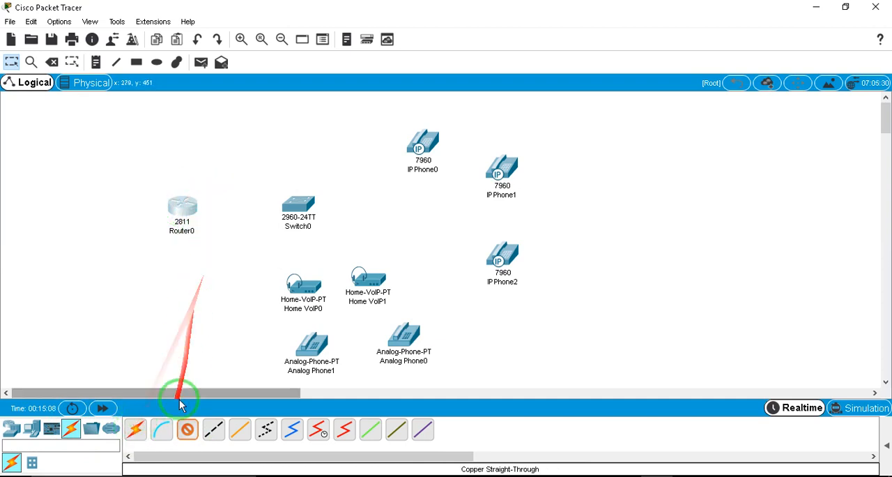
click(179, 203)
click(277, 207)
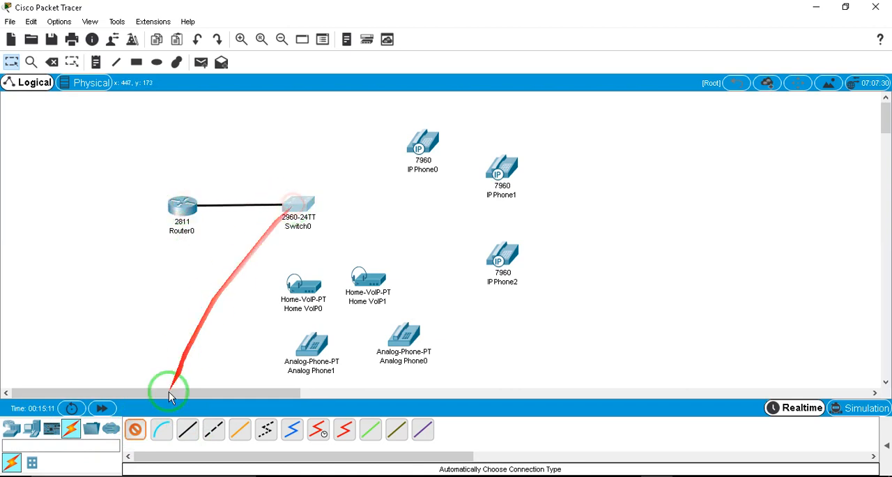
click(136, 429)
click(296, 205)
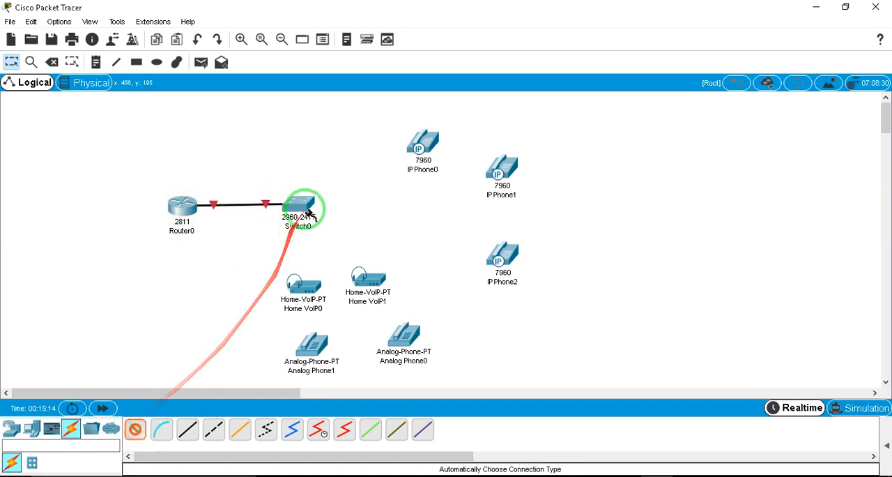
click(421, 150)
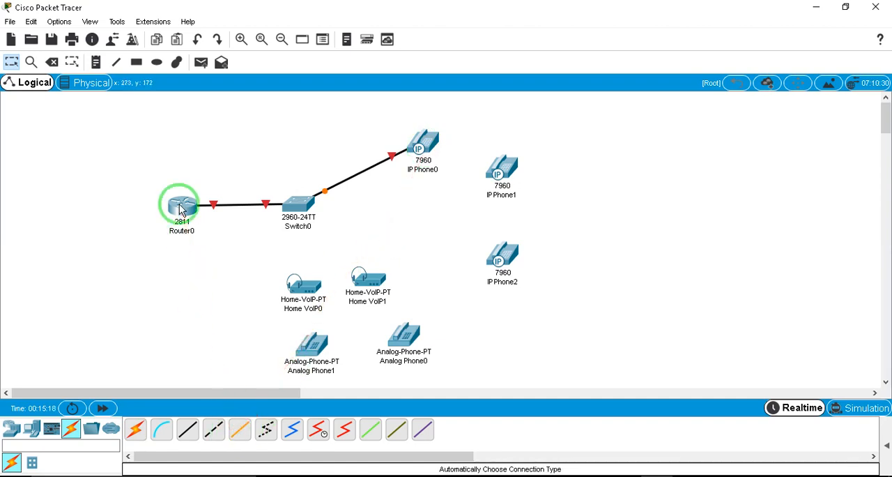
Connect Switch0 to IP Phone1 and IP Phone2 using automatically chosen cables
mouse_move(181, 210)
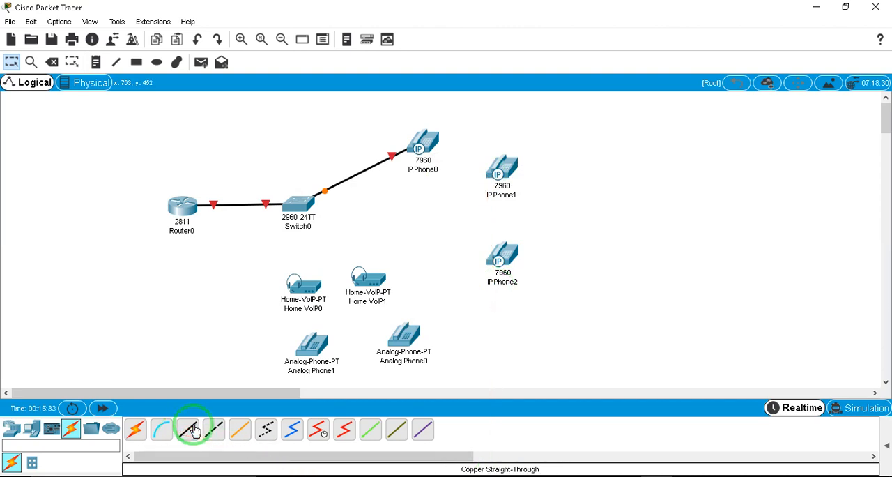
click(136, 429)
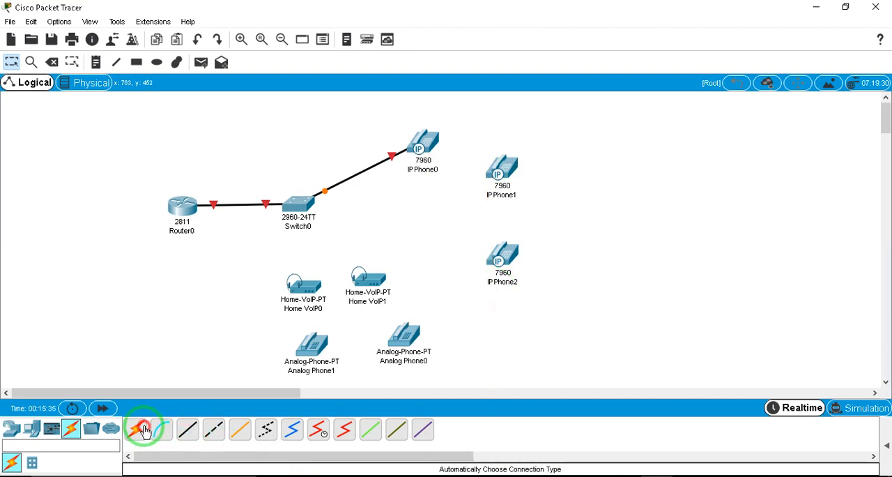
click(297, 203)
click(495, 176)
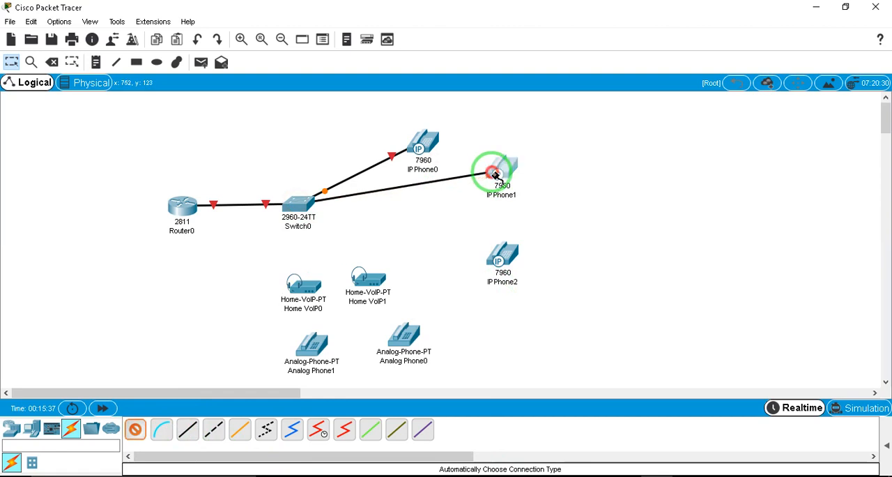
click(135, 428)
click(296, 202)
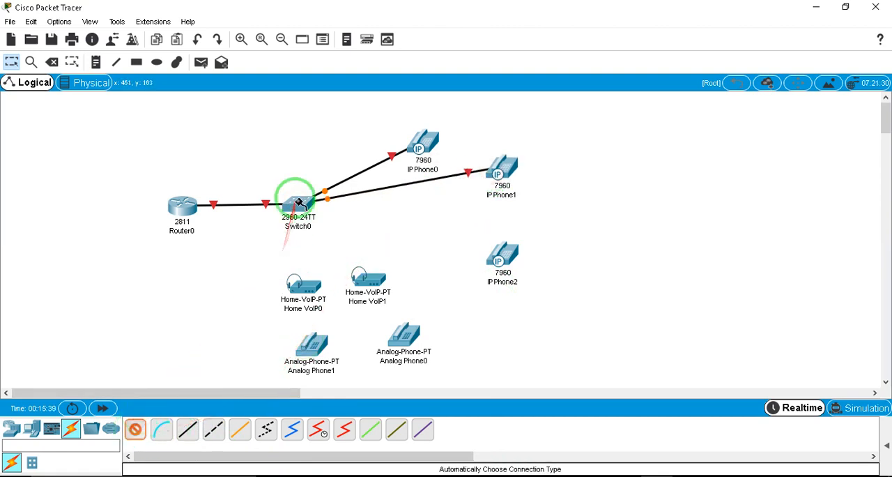
click(503, 256)
Try linking Switch0 to both Home VoIP devices with automatically chosen cables, and delete those links
click(135, 429)
click(300, 203)
click(300, 286)
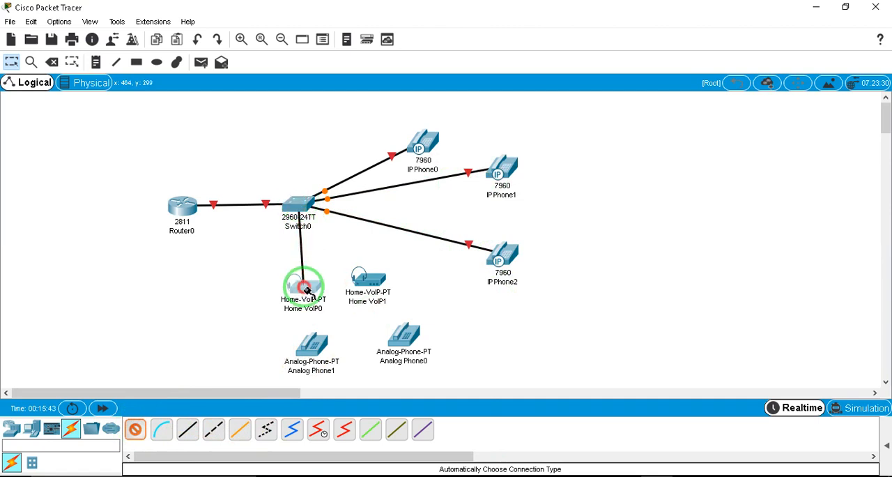
click(137, 429)
click(299, 204)
click(375, 280)
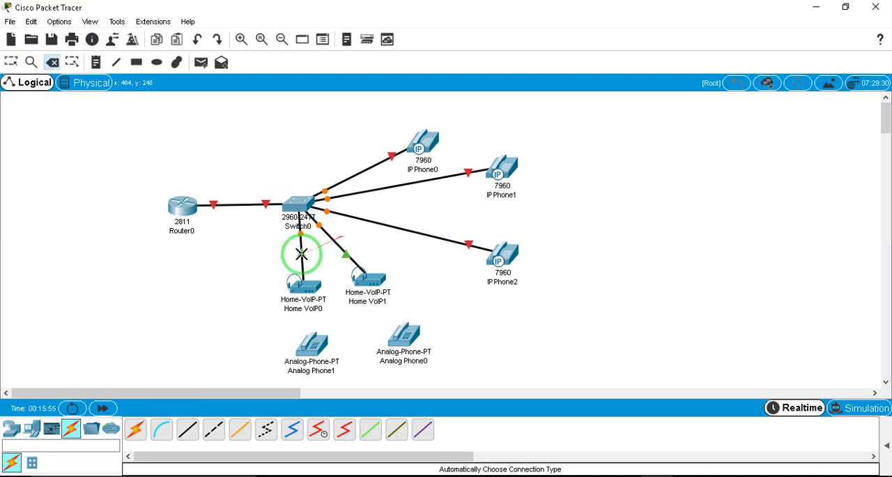
click(300, 254)
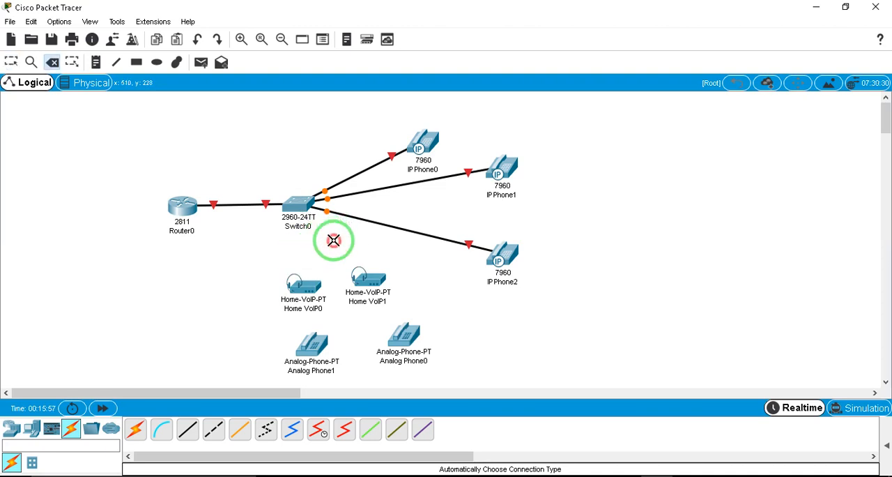
Connect Switch0 to Home VoIP1 and Home VoIP0, in that order, using automatically chosen cables
click(136, 428)
click(295, 207)
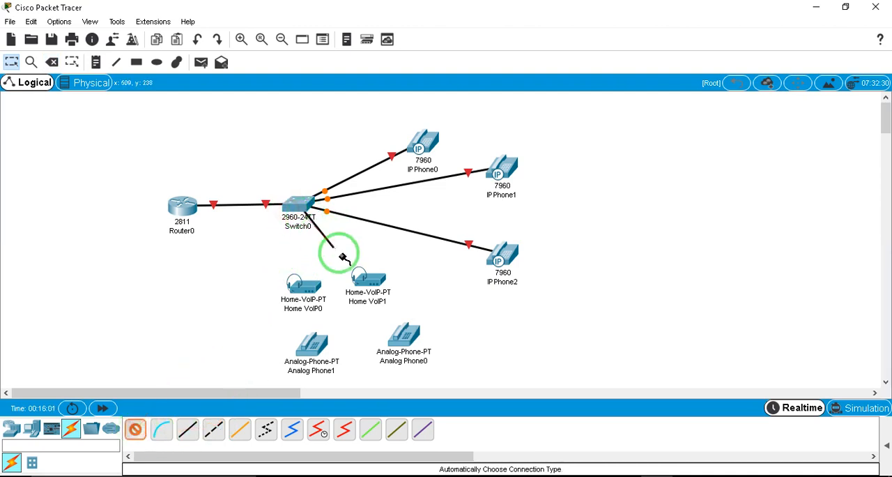
click(367, 284)
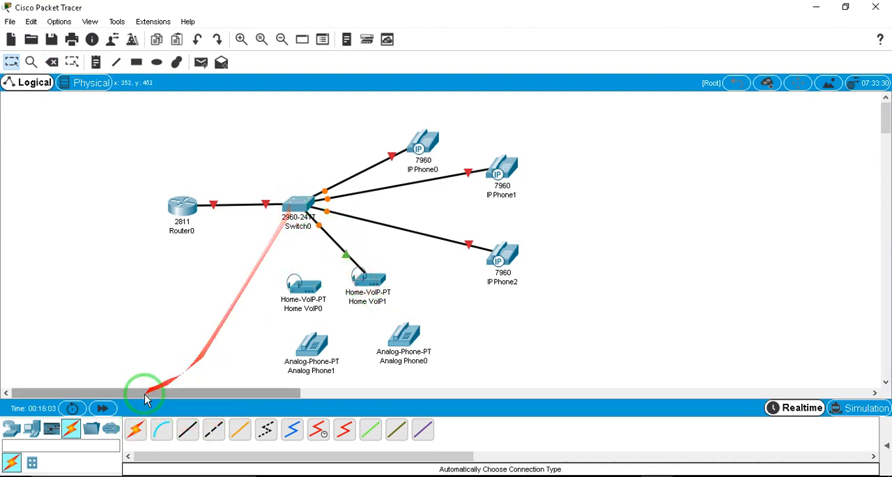
click(305, 207)
click(302, 286)
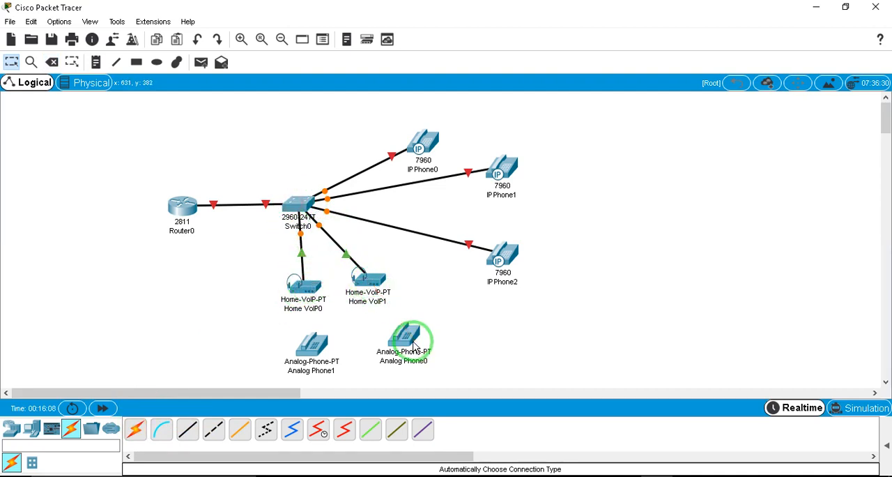
Connect Home VoIP1 to Analog Phone0 with a phone cable
click(268, 432)
click(364, 279)
click(382, 286)
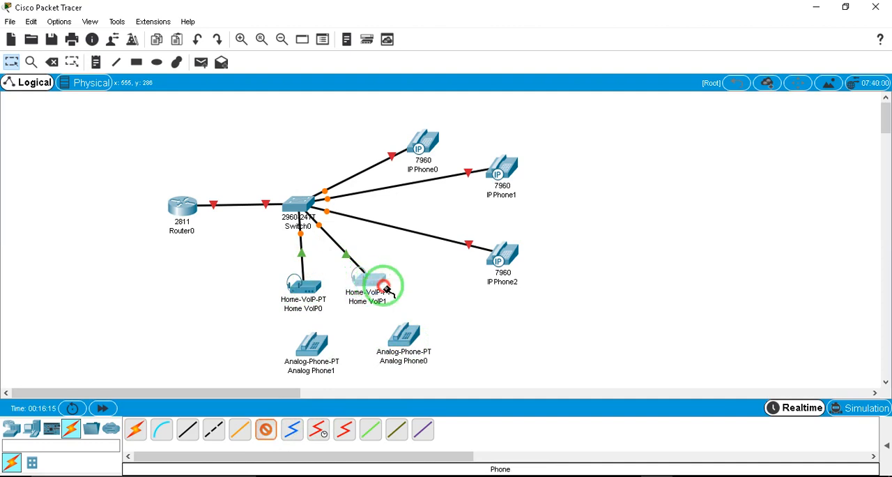
click(412, 342)
click(417, 344)
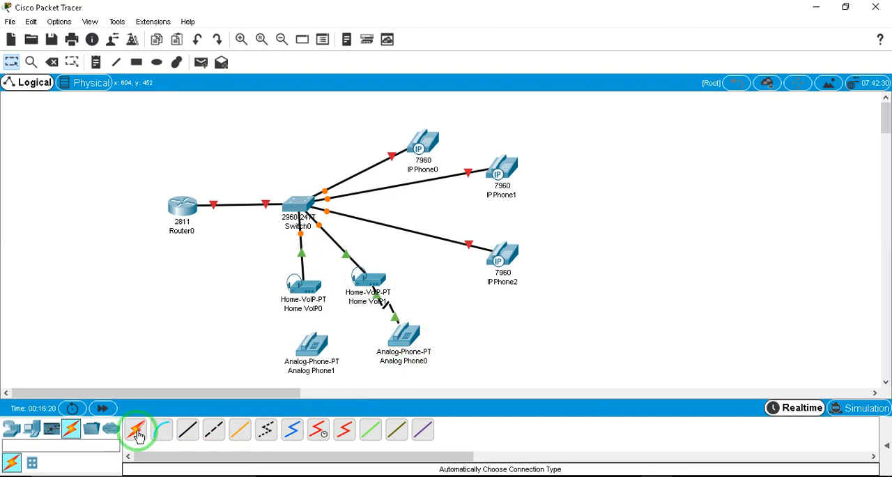
Connect Home VoIP0 to Analog Phone1 using an automatically chosen cable
click(137, 432)
click(297, 286)
click(317, 343)
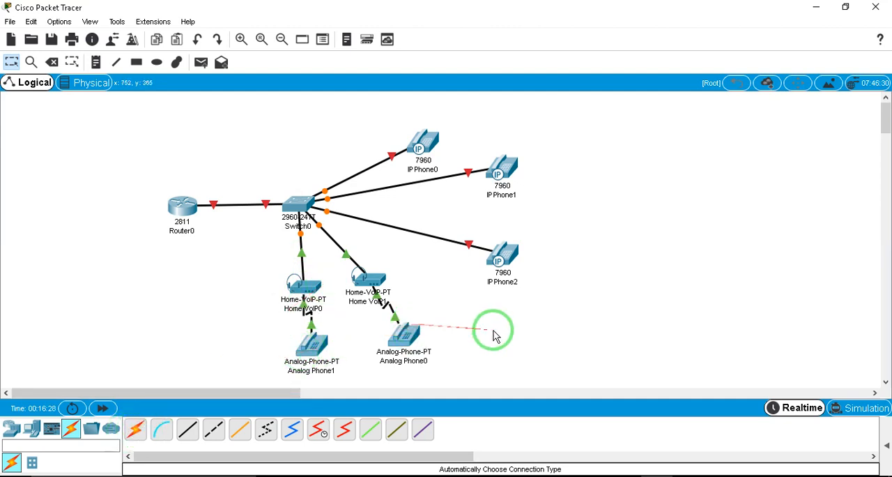
drag(642, 350, 109, 155)
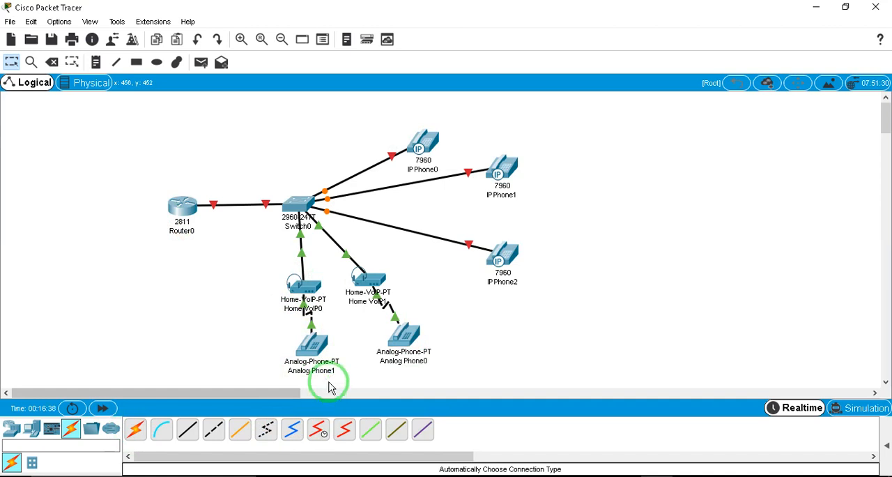
drag(75, 104, 739, 369)
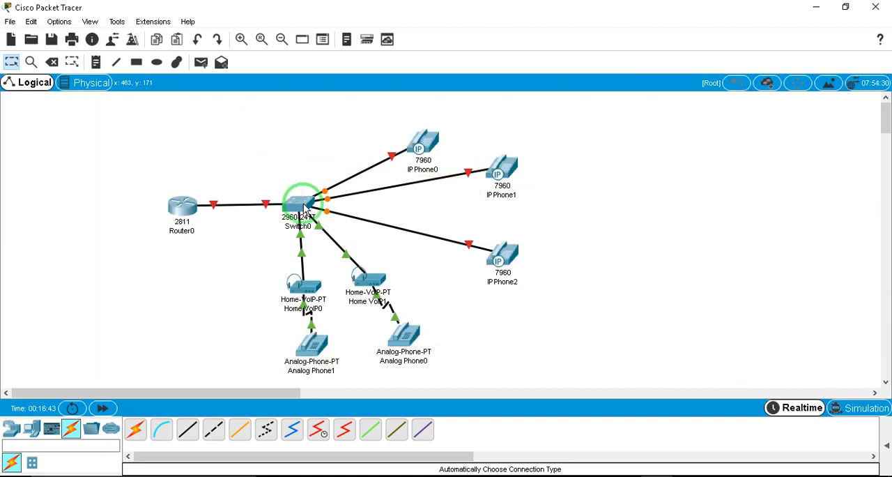
mouse_move(304, 209)
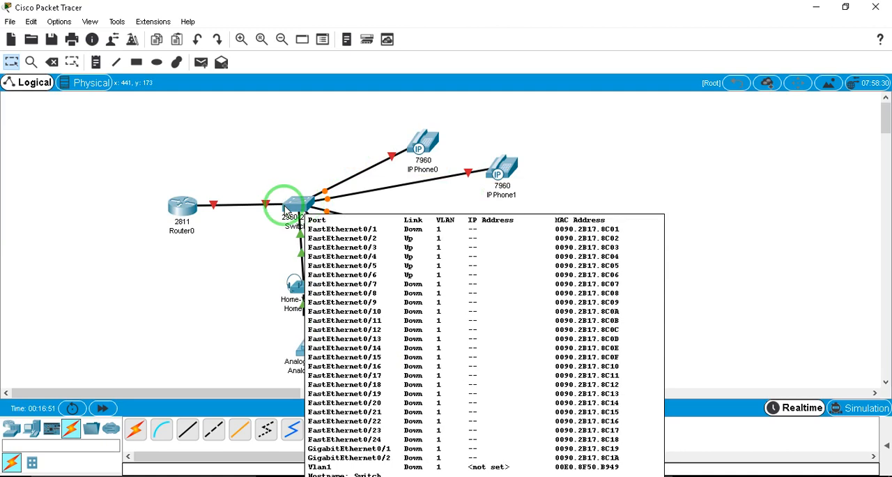
mouse_move(268, 206)
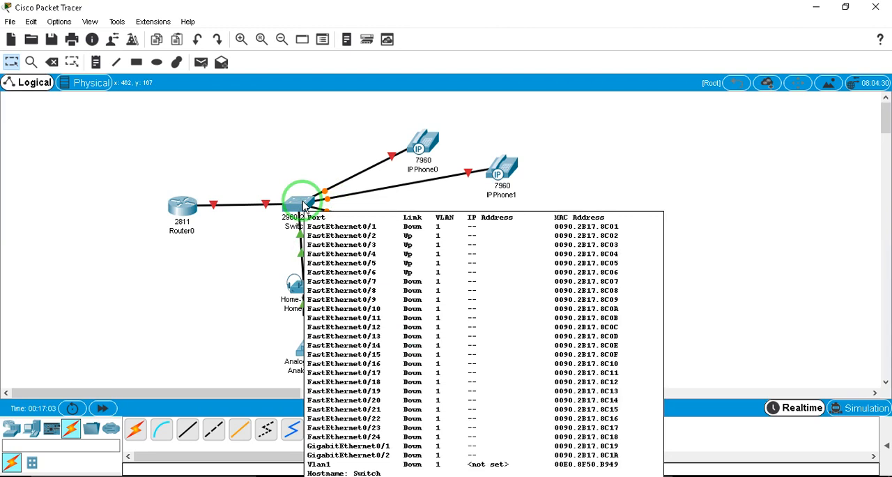
Open Switch0's command line and enter global configuration mode using en and conf t
click(303, 204)
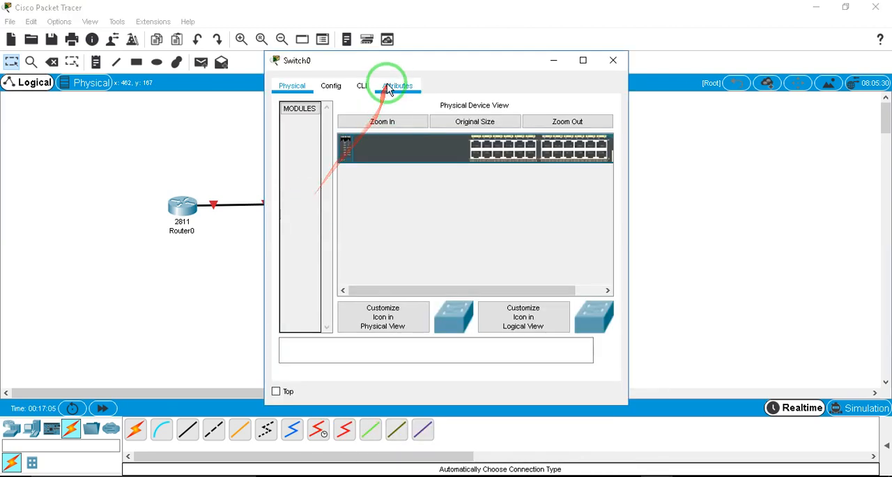
click(362, 85)
click(488, 333)
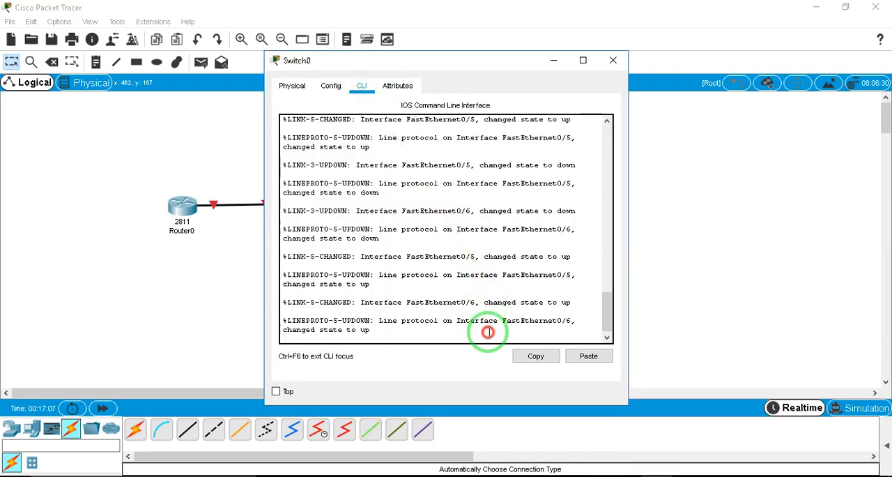
key(Return)
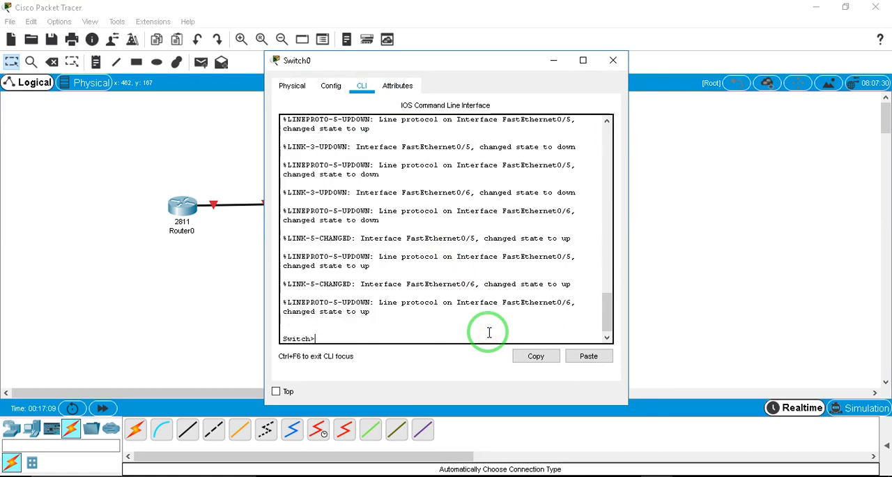
text(e)
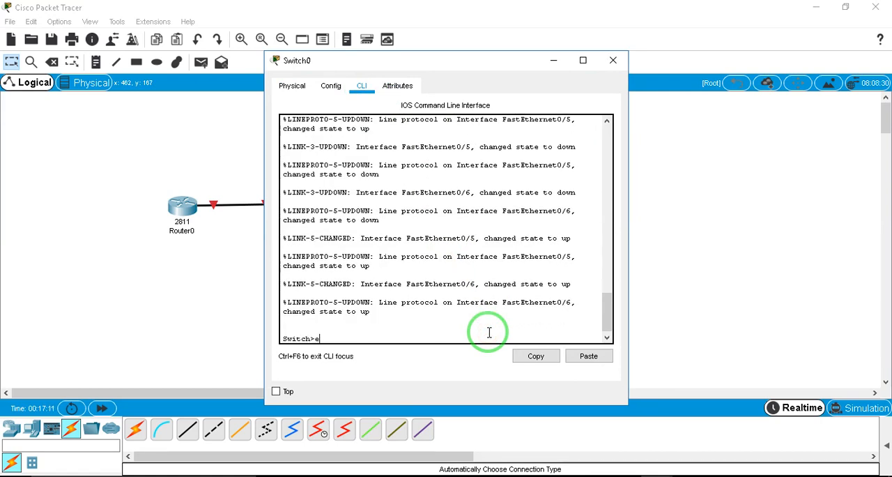
text(n)
key(Return)
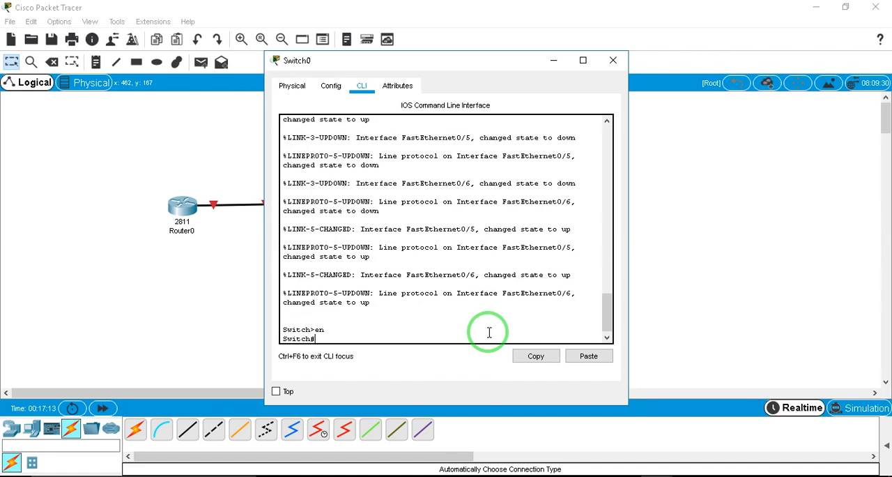
text(conf t)
key(Return)
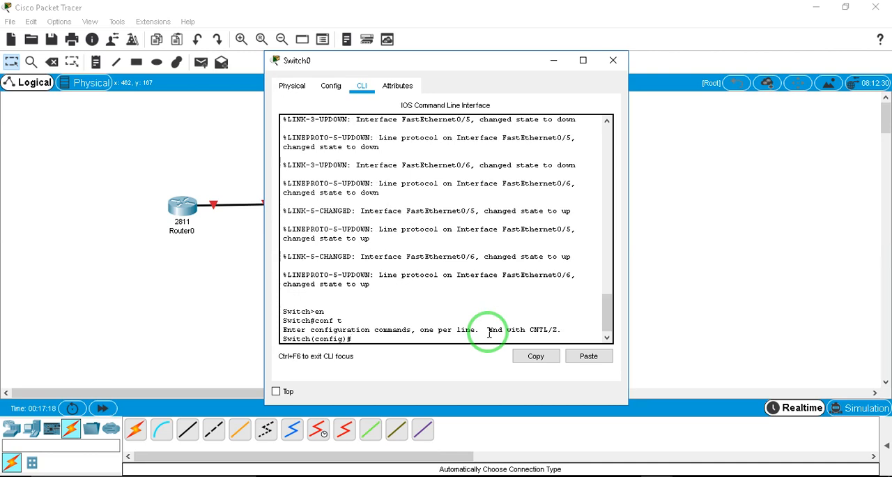
Set the switch's hostname to SW1
text(hostname SW1)
key(Return)
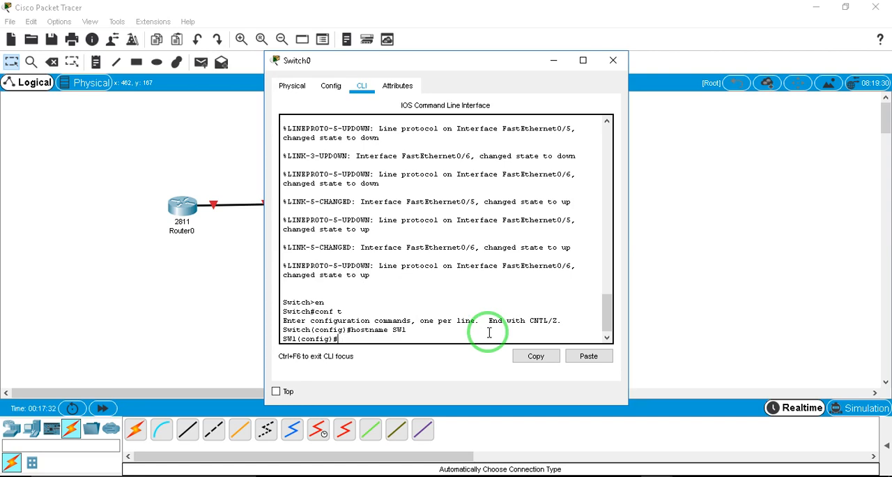
Create VLAN 100 on the switch and name it voip
text(vlan 100)
key(Return)
text(nam)
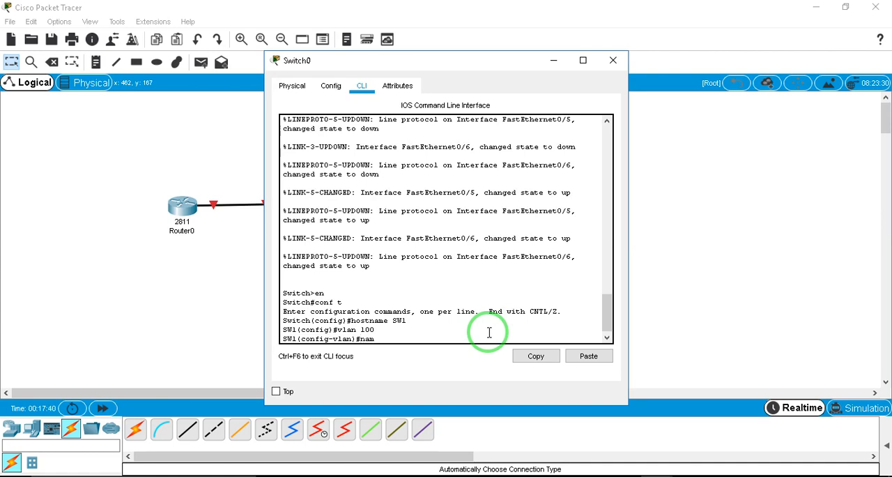
text(e voip)
key(Return)
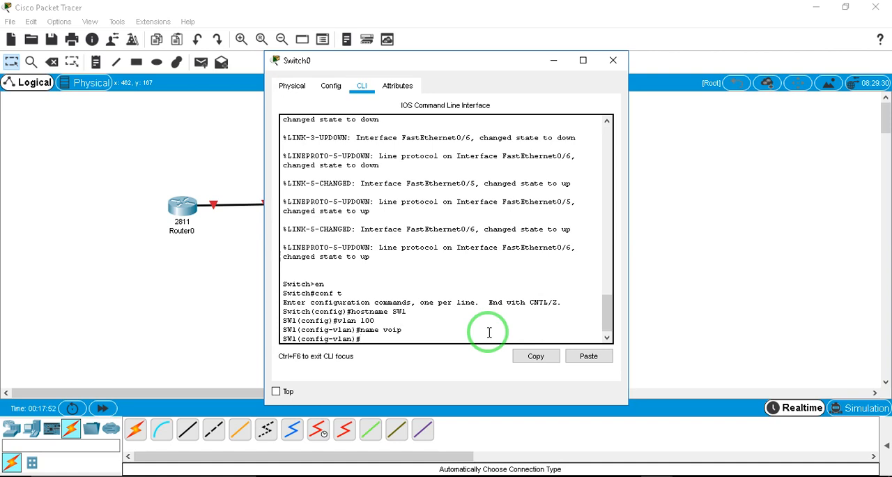
Move the Switch0 window off the topology, list the VLANs with do sh vl, and check the VLAN 100 entry
drag(501, 61, 791, 51)
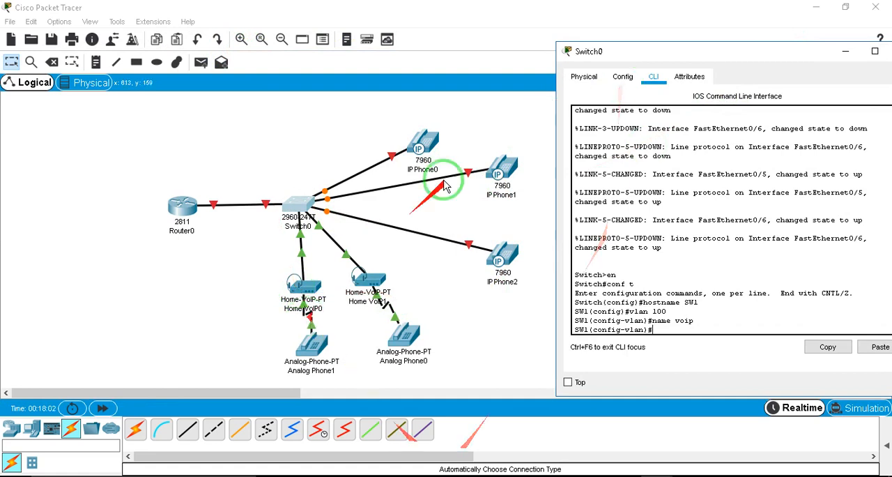
drag(666, 311, 630, 309)
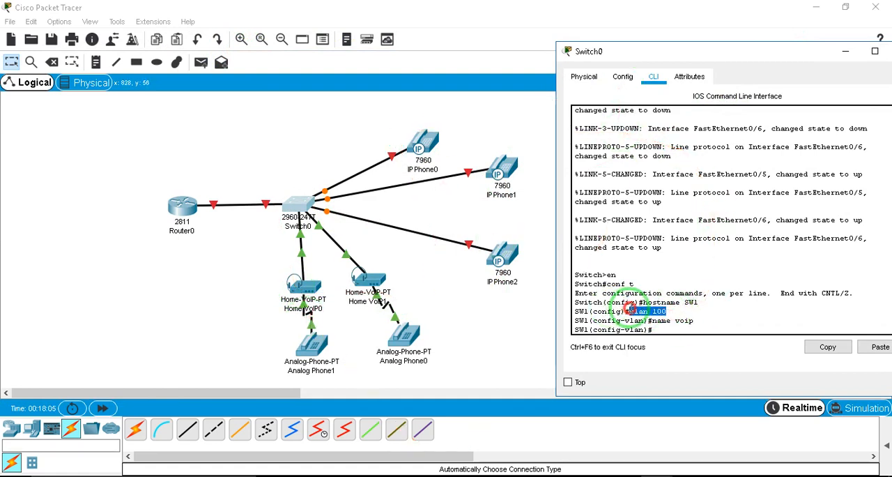
click(692, 327)
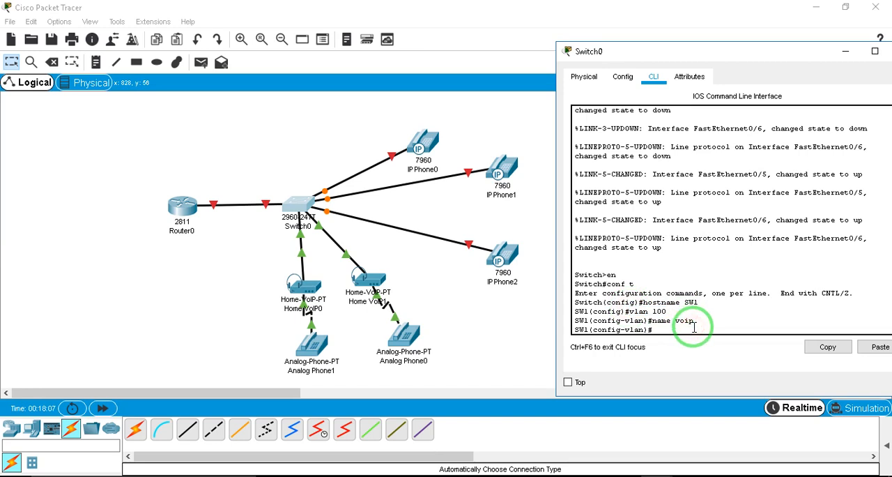
text(do sh vl)
key(Return)
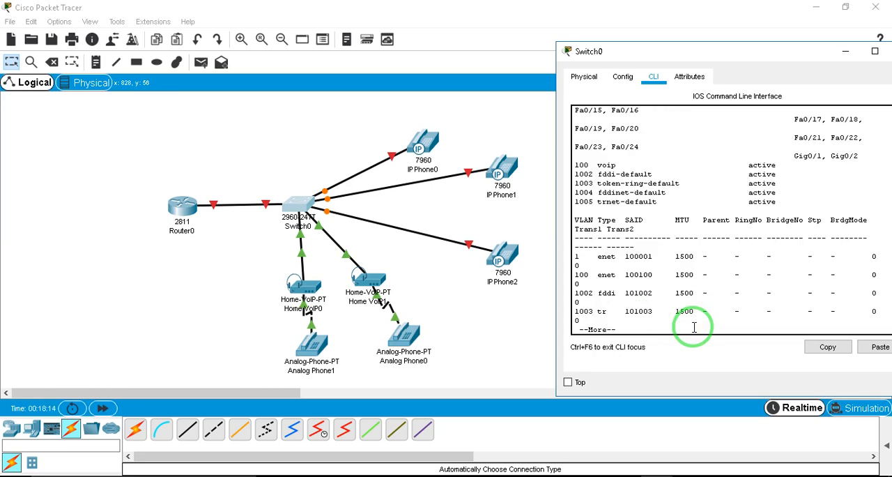
drag(629, 165, 572, 165)
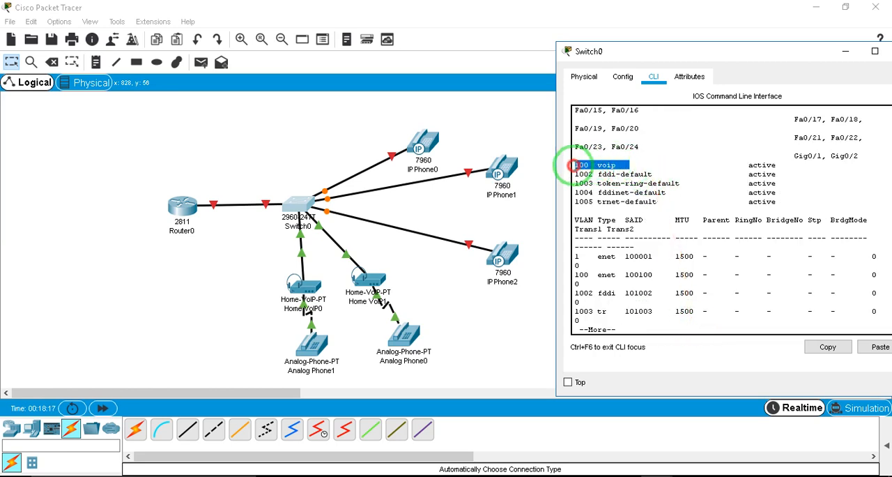
click(741, 319)
key(q)
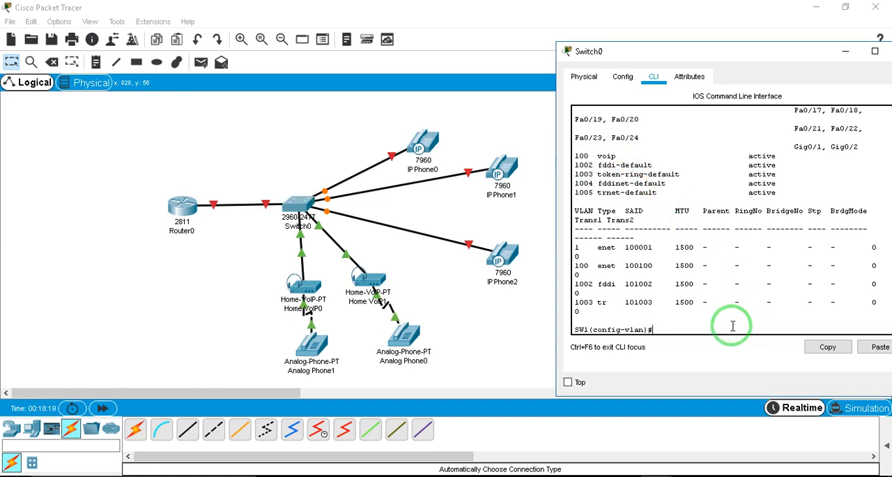
Check which switch ports the phones and Home VoIP devices use, and enter interface range configuration for f0/2-6
text(int)
text(range)
text(f0.)
key(BackSpace)
text(/)
click(299, 144)
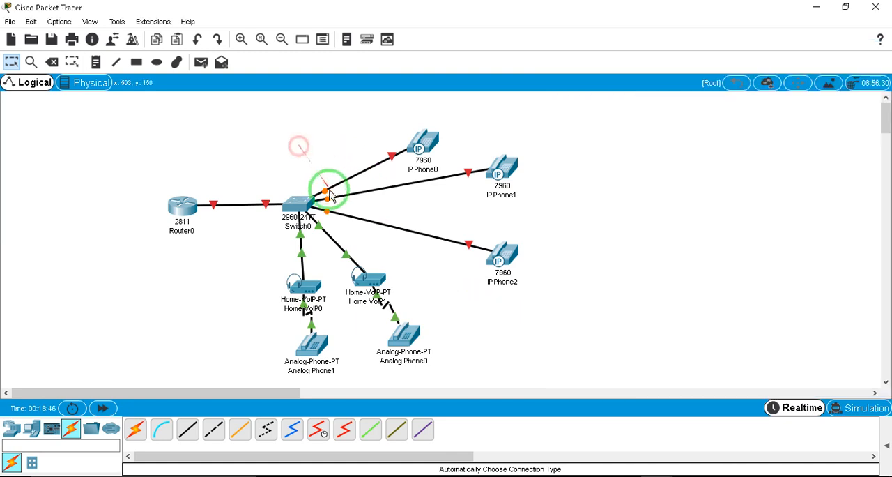
mouse_move(328, 201)
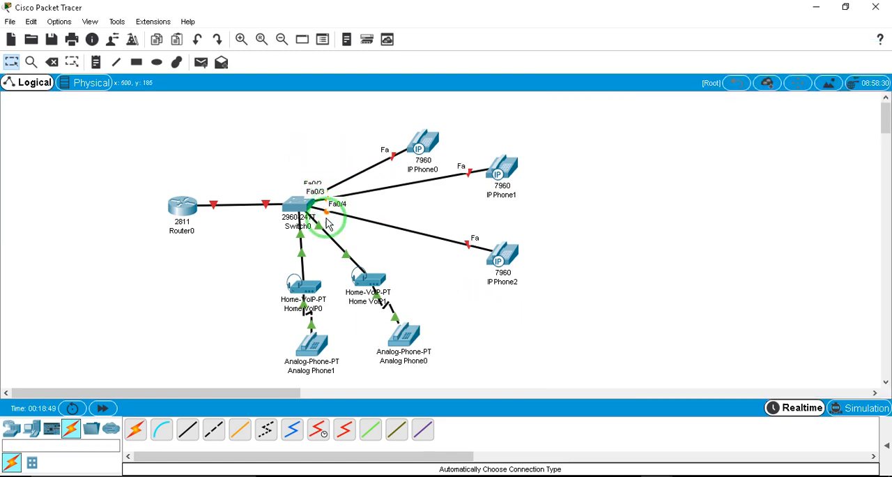
mouse_move(315, 235)
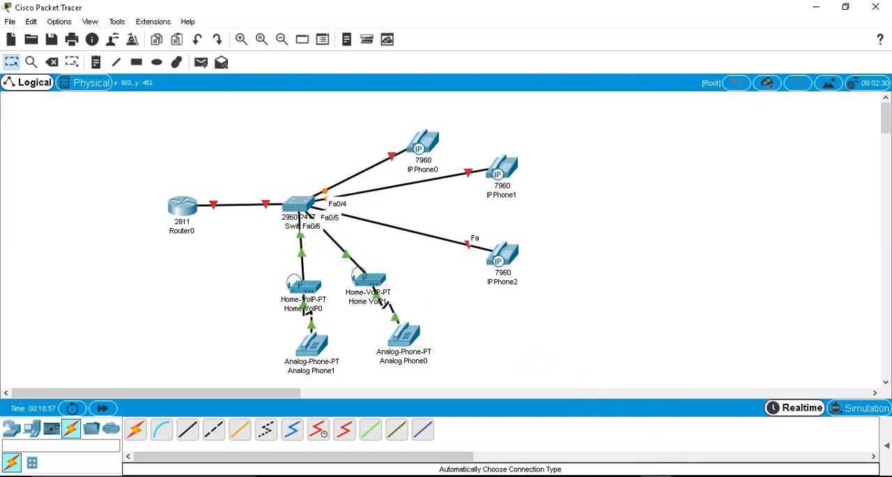
click(713, 423)
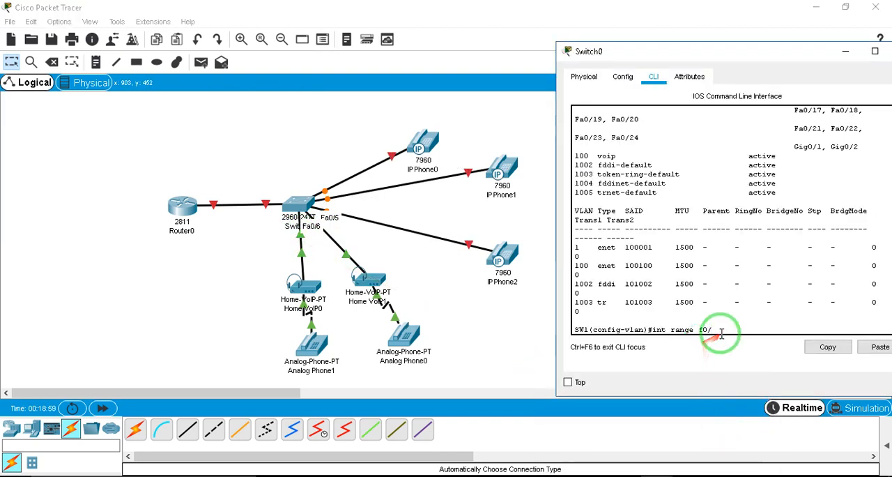
text(2-5)
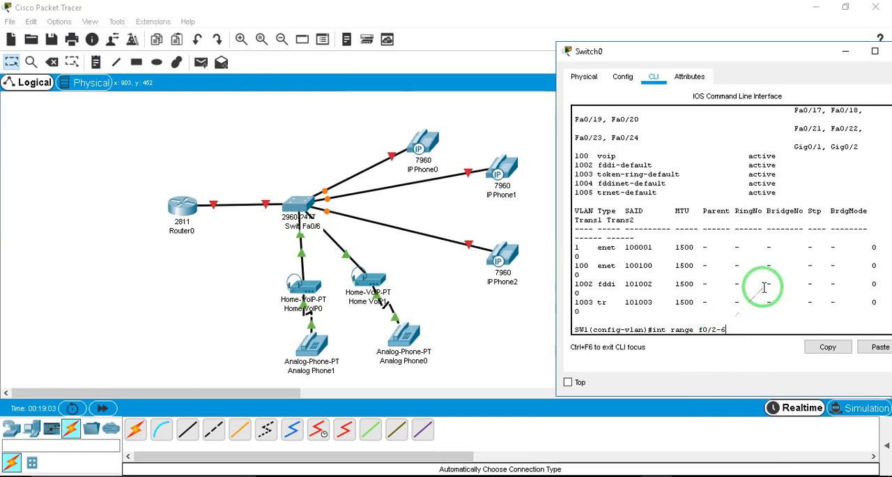
key(Return)
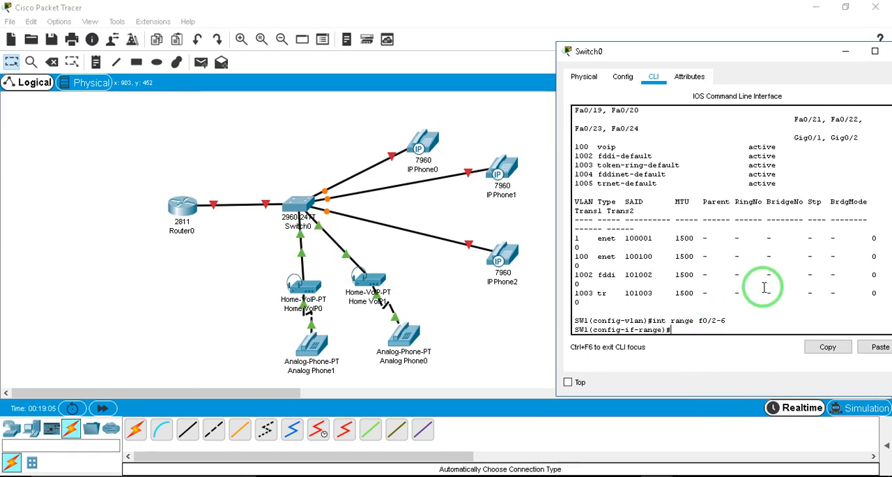
Assign voice VLAN 100 to the selected interface range with switchport voice vlan 100
text(vla)
key(BackSpace)
key(BackSpace)
key(BackSpace)
text(sw)
key(Tab)
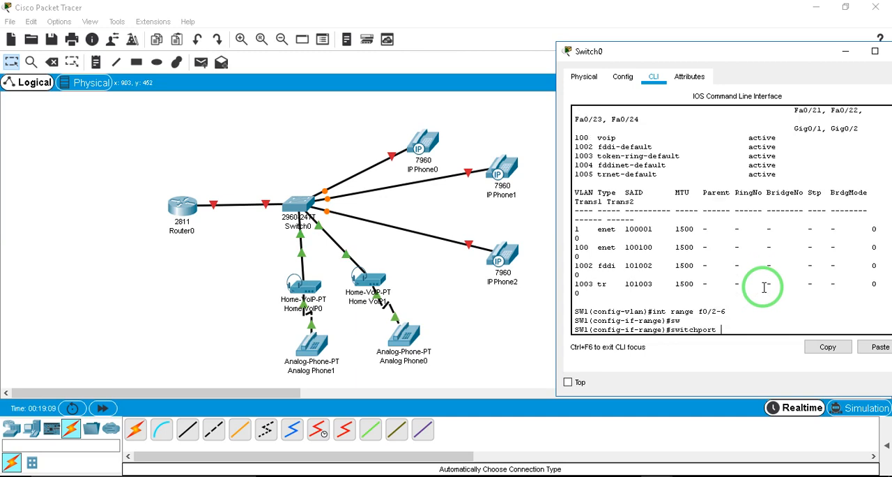
text(v)
key(Tab)
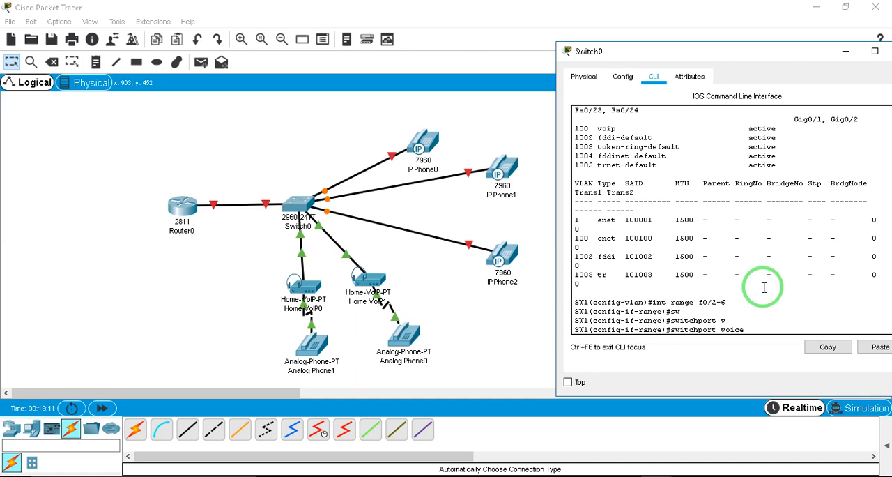
text(vlan 100)
key(Return)
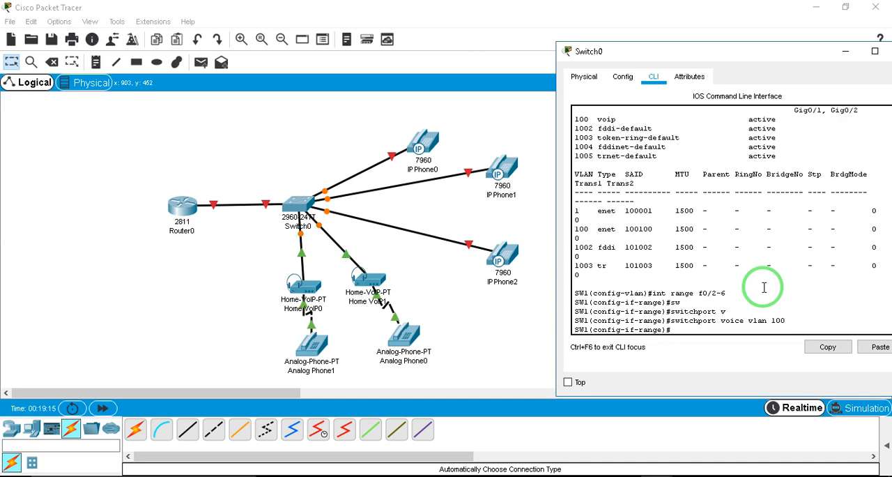
Display the VLAN table again with do sh vl, examine the ports assigned to VLAN 100, and exit the listing
text(do sh vl)
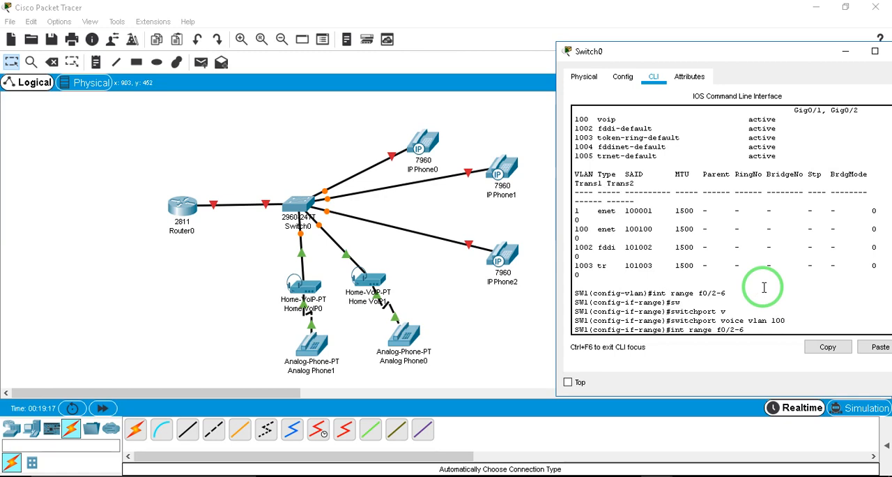
key(Return)
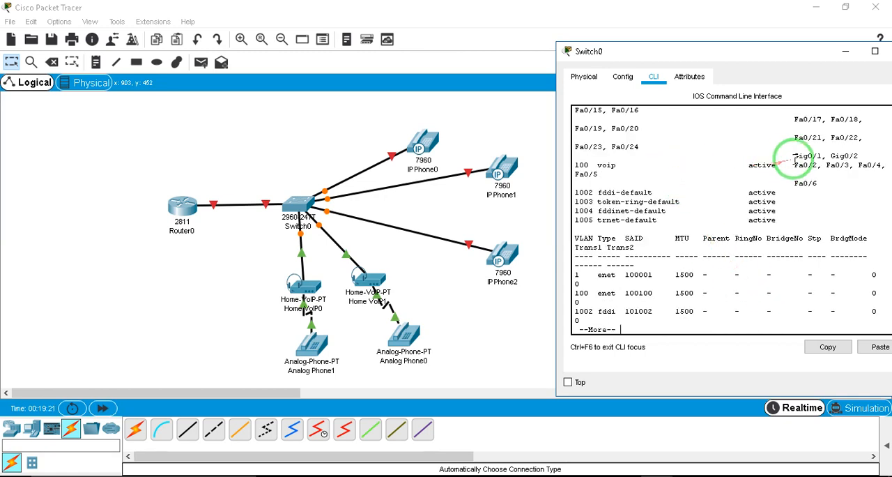
drag(793, 164, 814, 177)
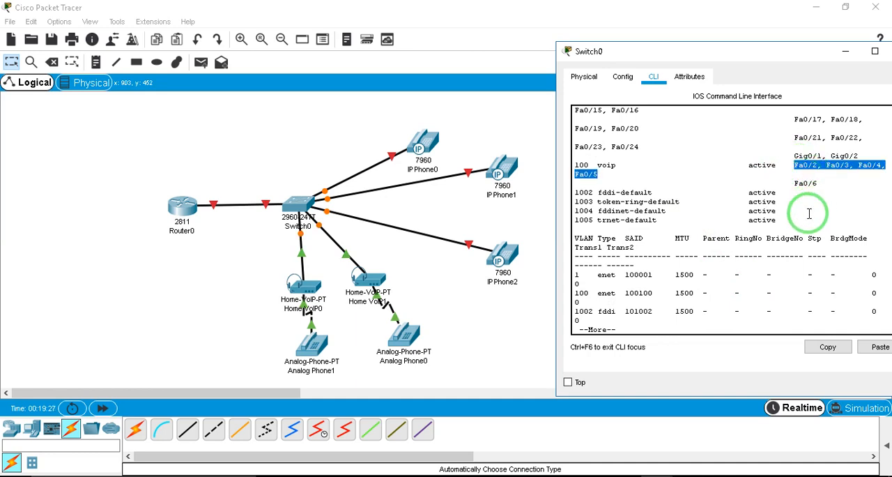
key(ctrl+c)
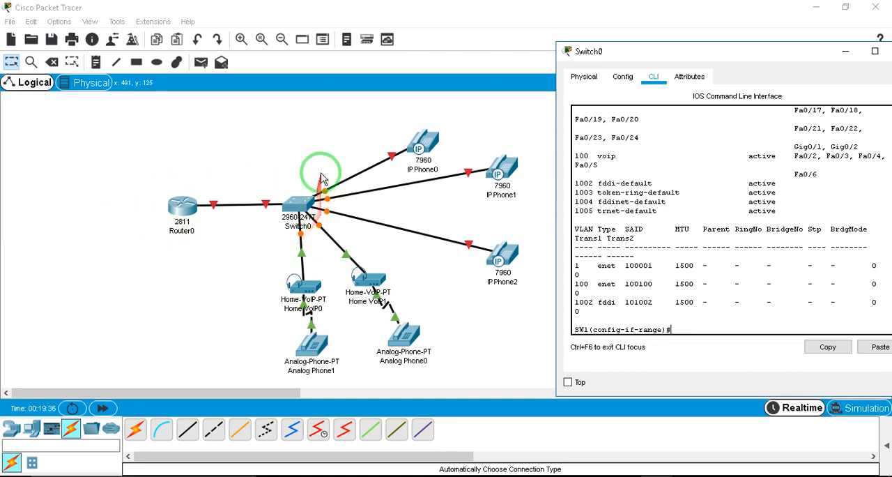
Nudge Router0 to straighten its link to Switch0, and return to the Switch0 command line
click(180, 204)
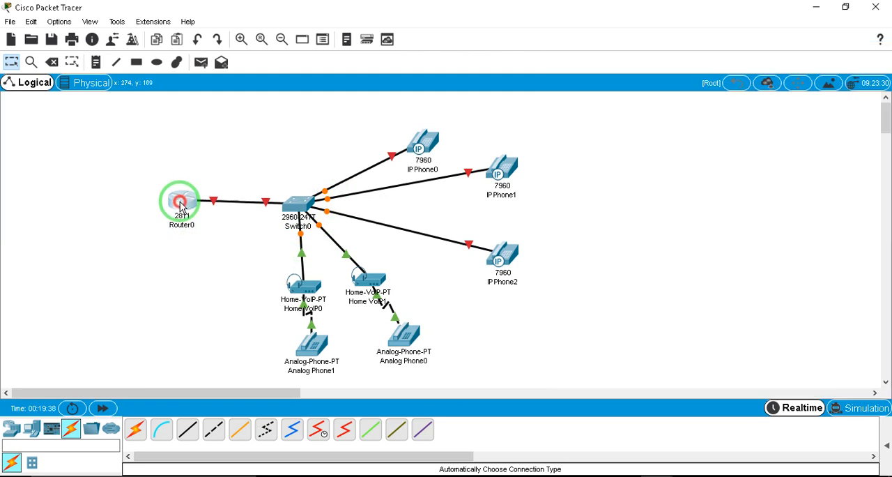
drag(180, 204, 181, 206)
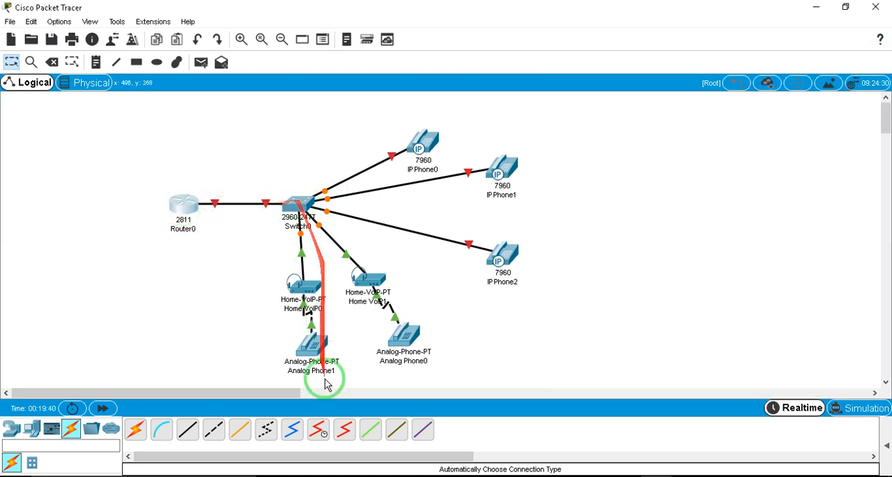
mouse_move(667, 435)
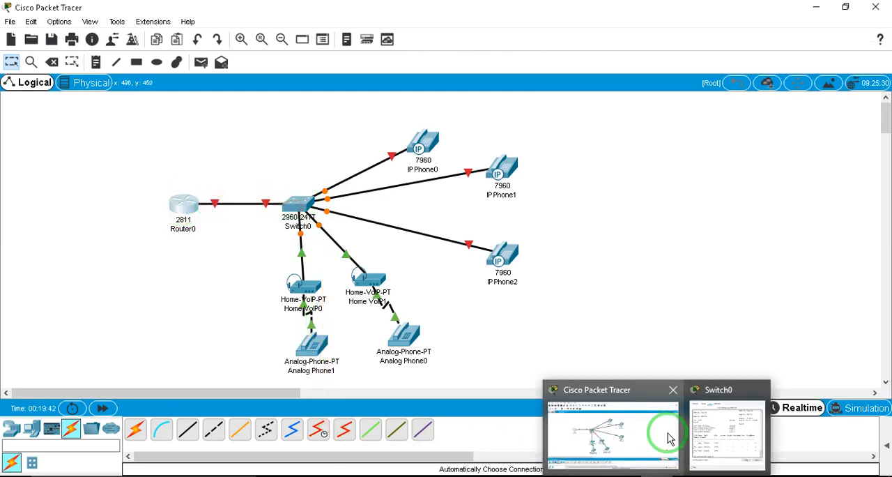
click(710, 437)
click(695, 328)
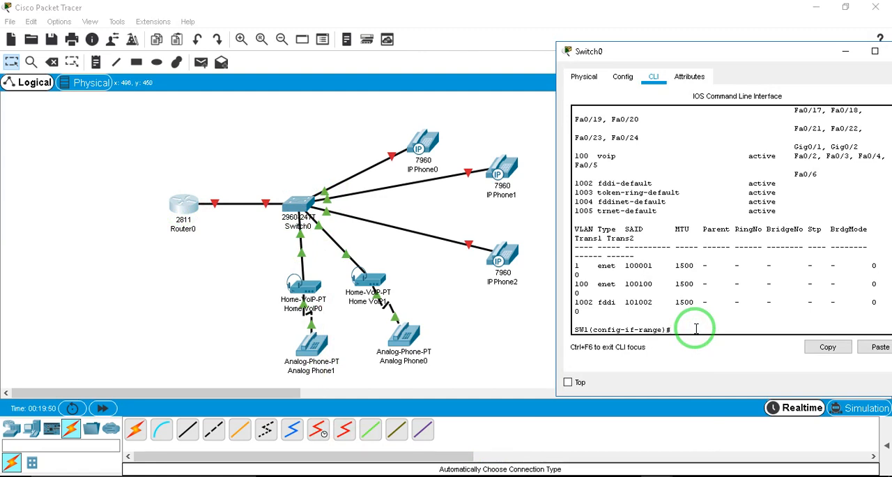
Check which switch port links to Router0, and enter interface configuration for f0/1 on Switch0
click(269, 204)
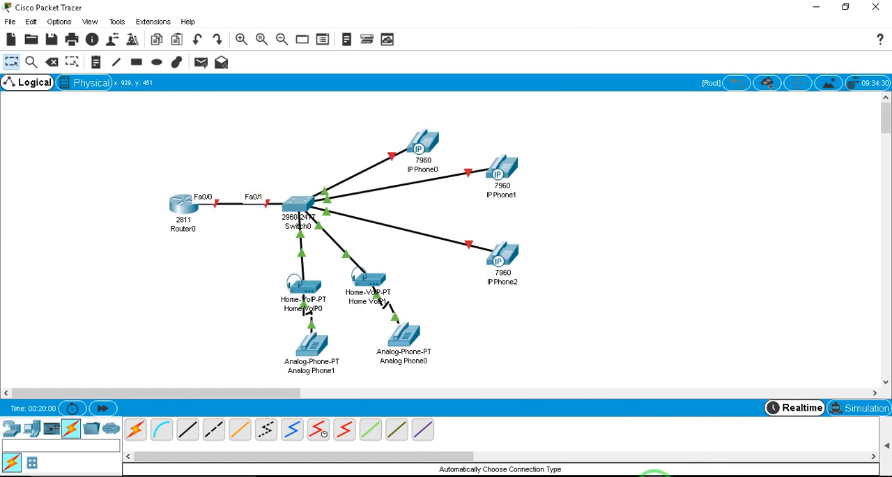
mouse_move(655, 476)
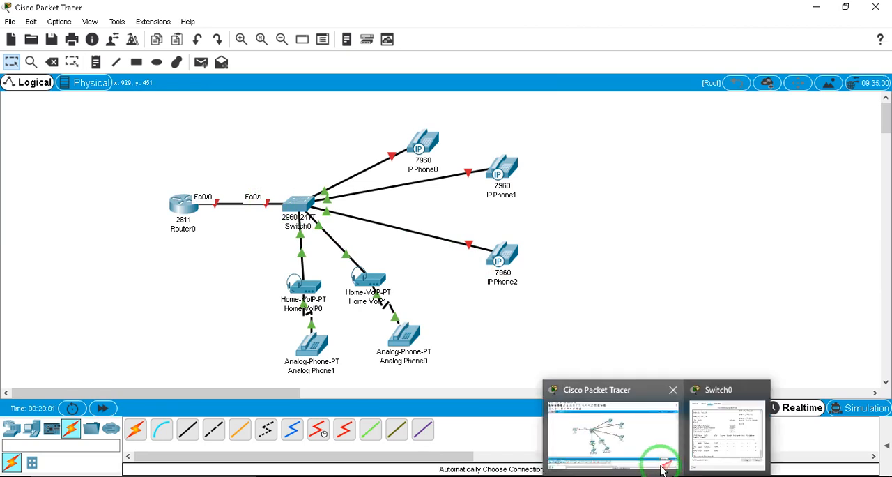
click(713, 436)
click(687, 325)
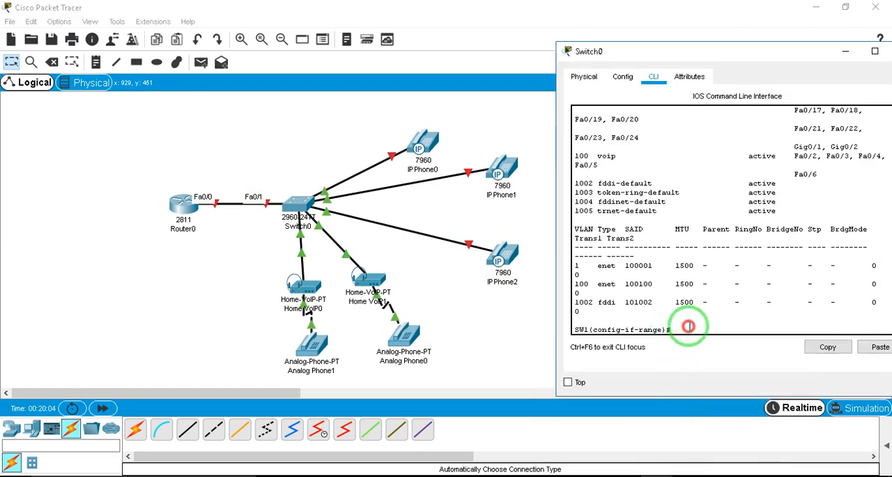
text(int)
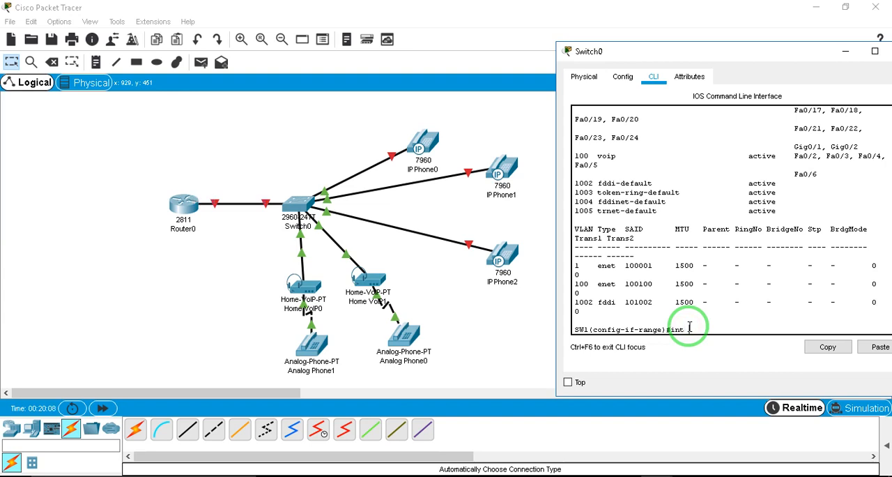
text( fa)
key(BackSpace)
text(0/1)
key(Return)
Set switch interface f0/1 to trunk mode with sw mo tr
text(sw)
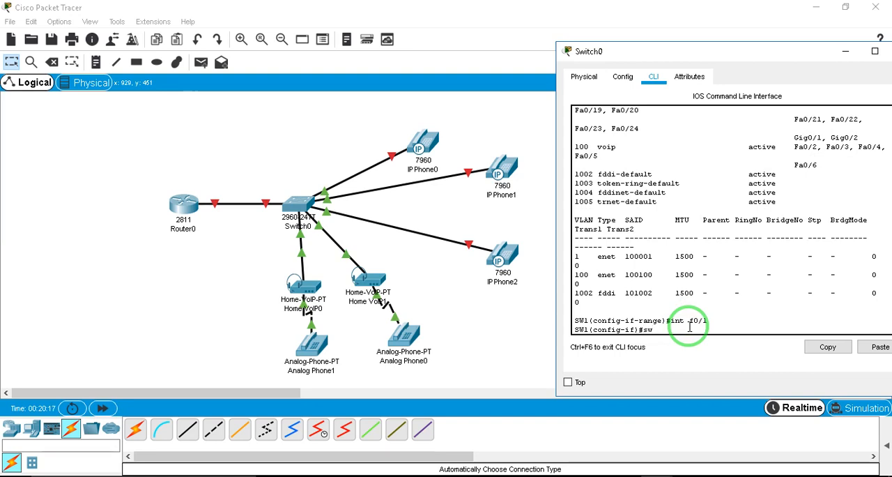
text( mo tr)
key(Return)
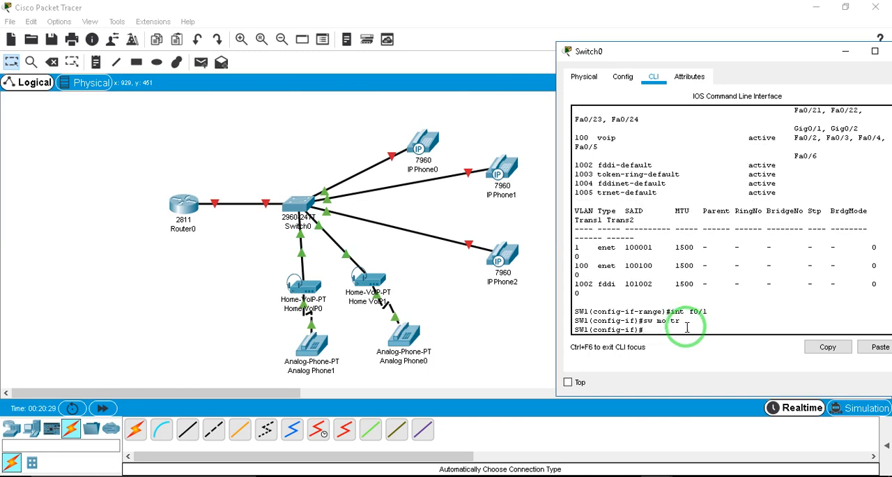
click(689, 321)
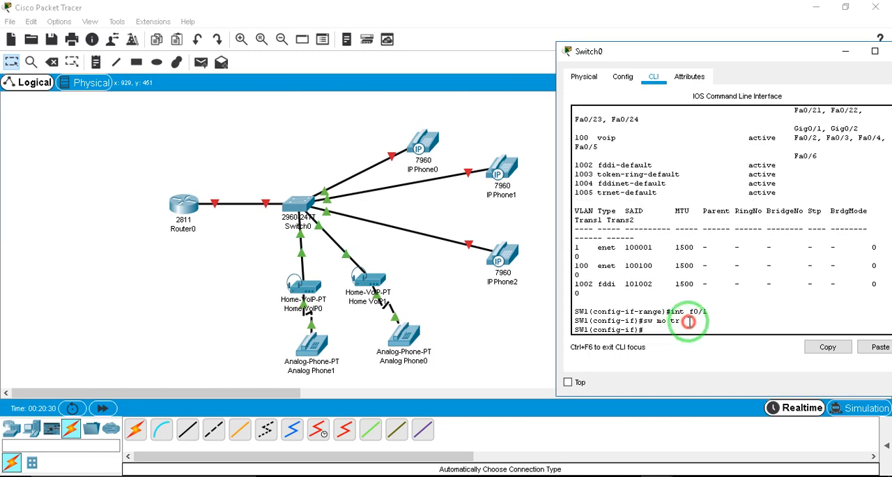
Open Router0's command line and answer no to the initial configuration dialog
click(269, 174)
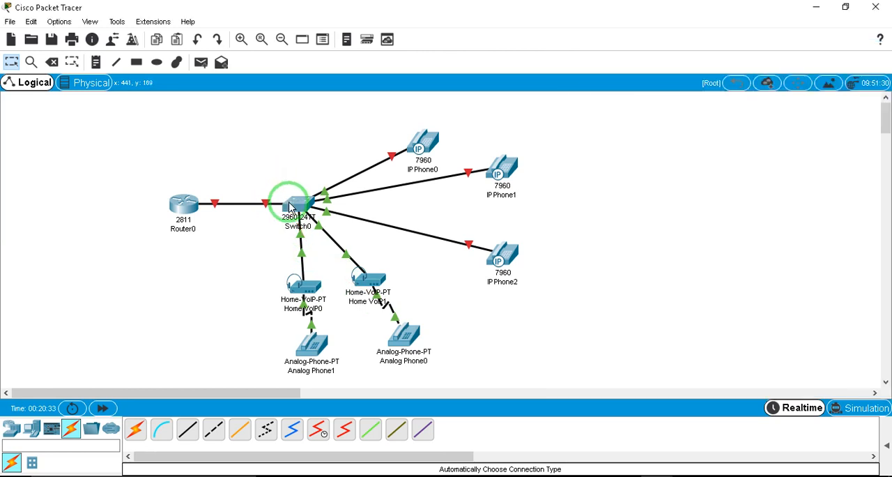
mouse_move(291, 208)
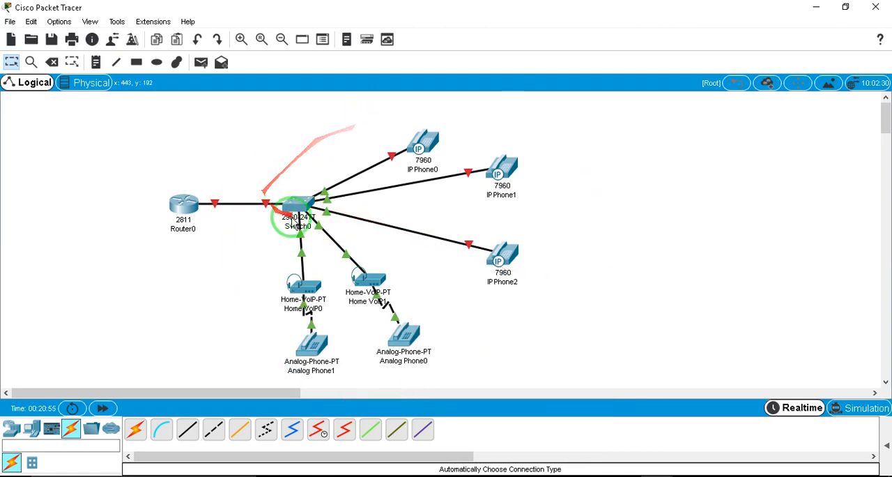
click(181, 208)
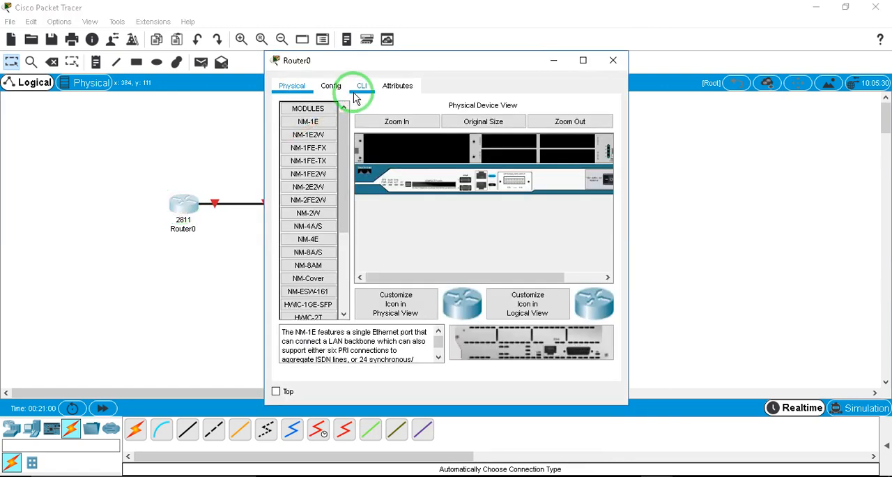
click(361, 85)
click(599, 332)
text(no)
key(Return)
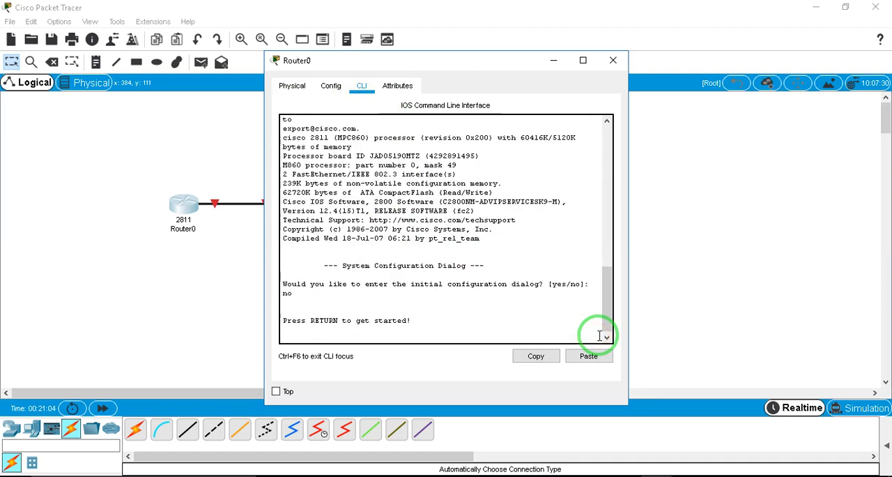
Enter global configuration mode on the router and set its hostname to R1
key(Return)
text(er>e)
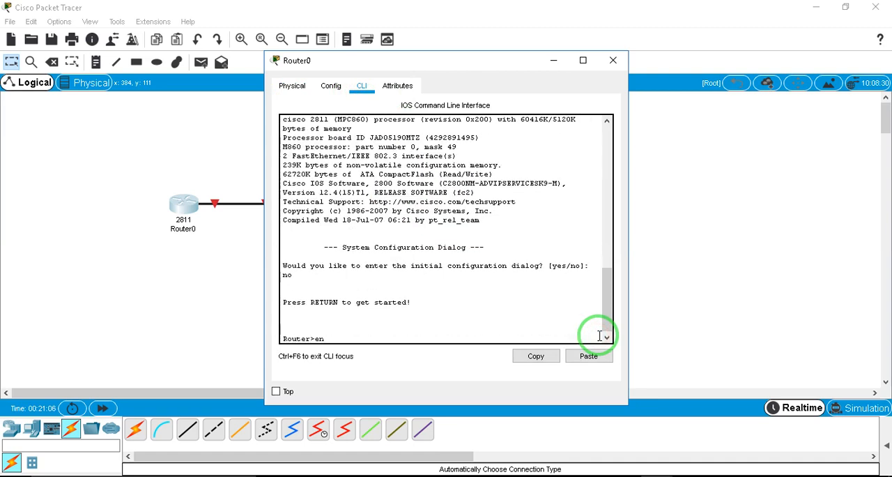
text(n)
key(Return)
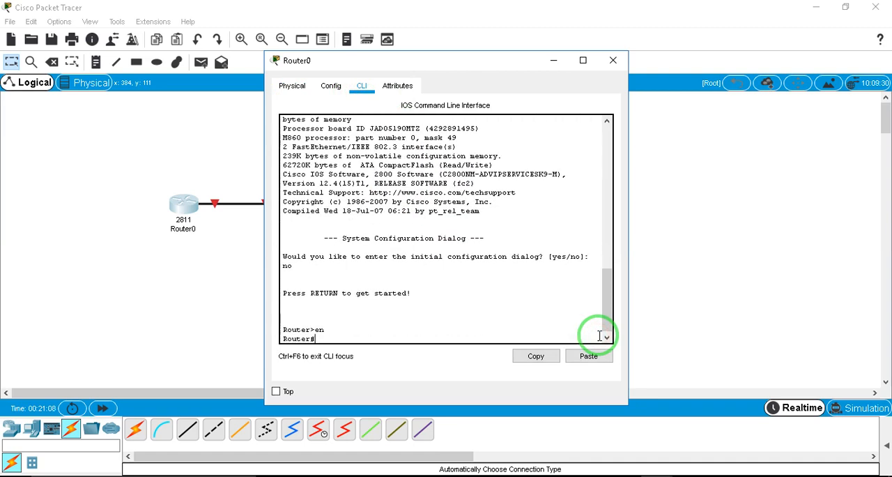
text(conf t)
key(Return)
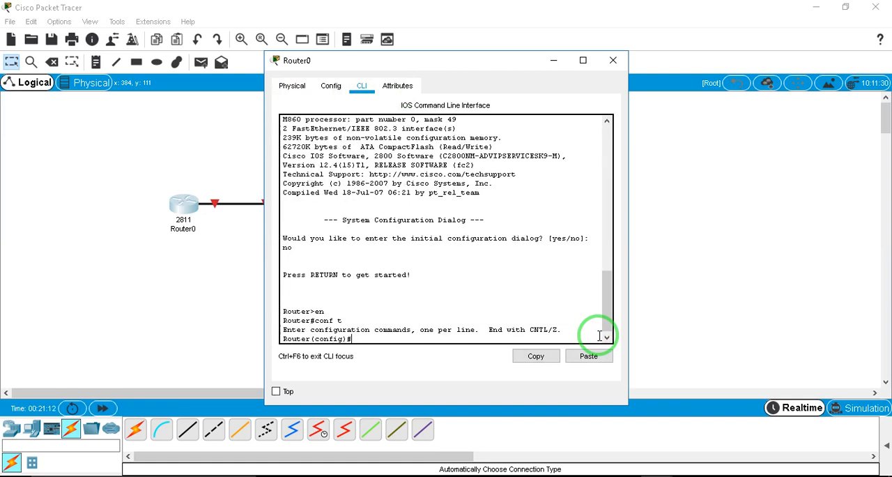
text(hostname R1)
key(Return)
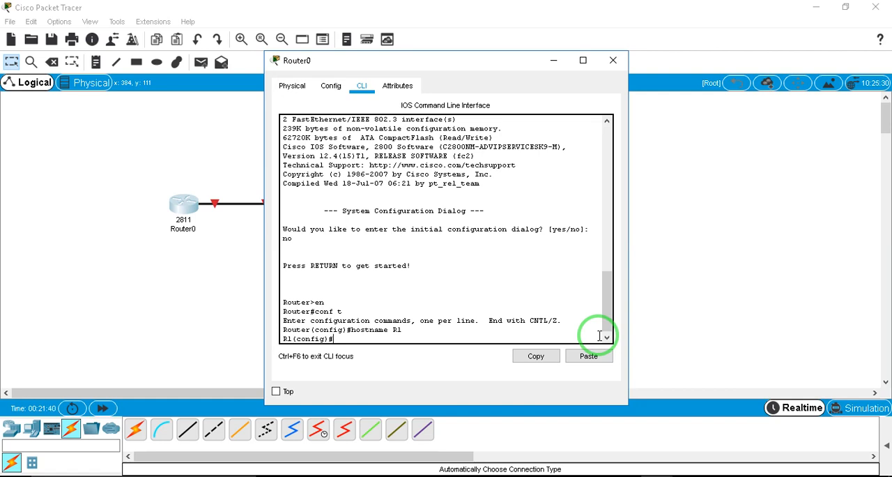
Enter interface f0/0 on R1 and enable it with no shutdown
text(int f0/0)
key(Return)
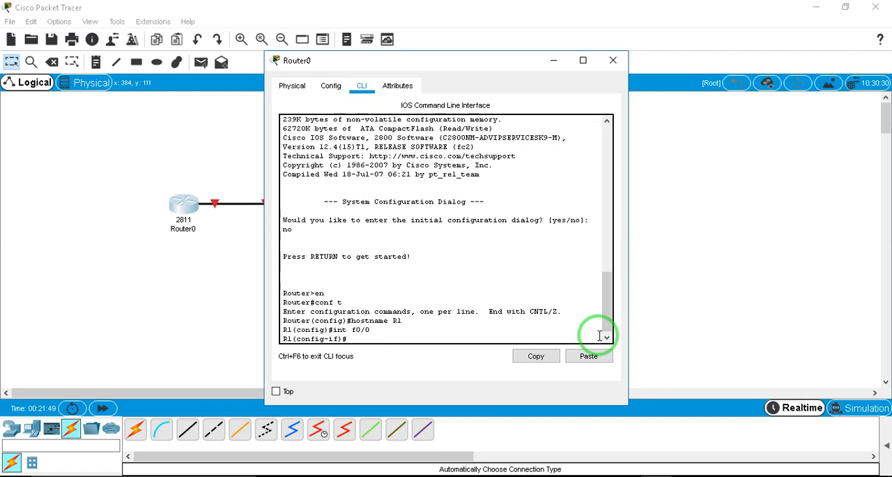
text(no sh)
key(Tab)
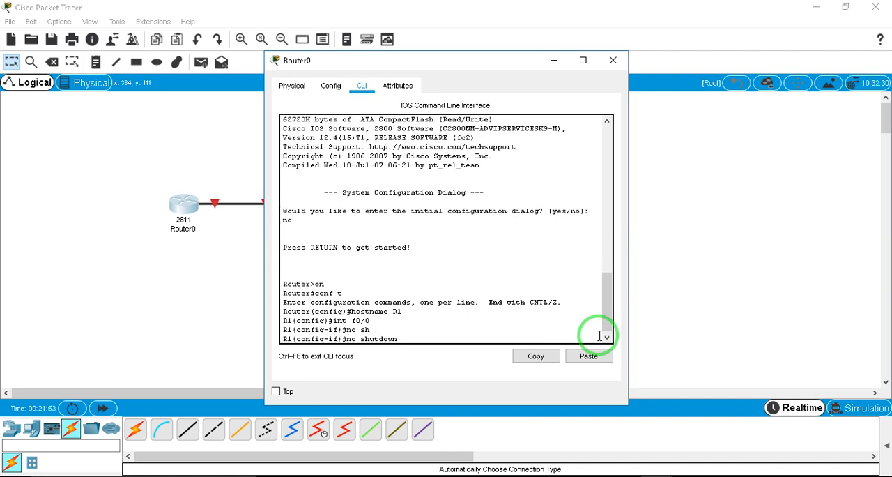
key(Return)
key(Return)
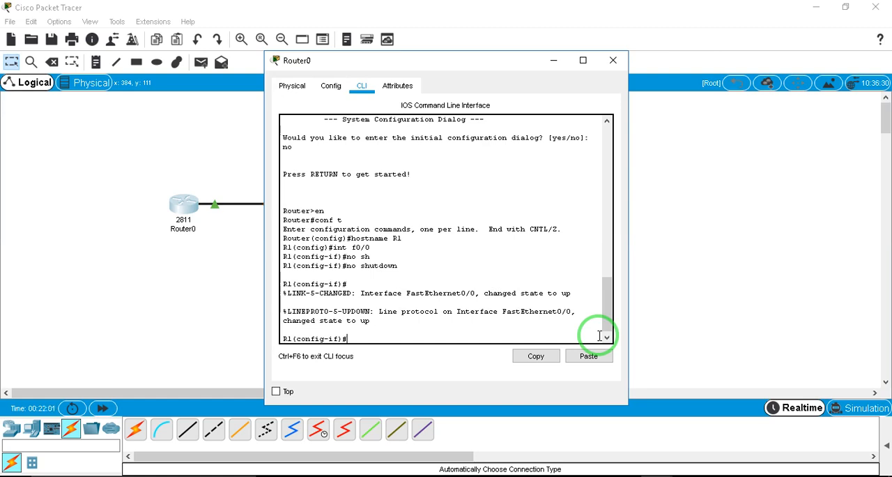
Create subinterface f0/0.100 on R1 with int f0/0.100
key(Up)
key(Up)
key(Up)
text(.100)
key(Return)
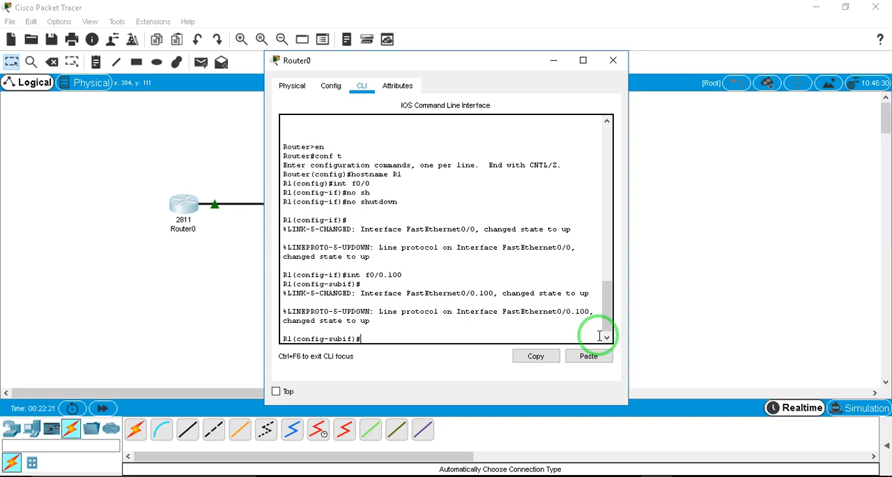
Set the subinterface's VLAN tagging with encapsulation dot1Q 100
text(en)
key(Tab)
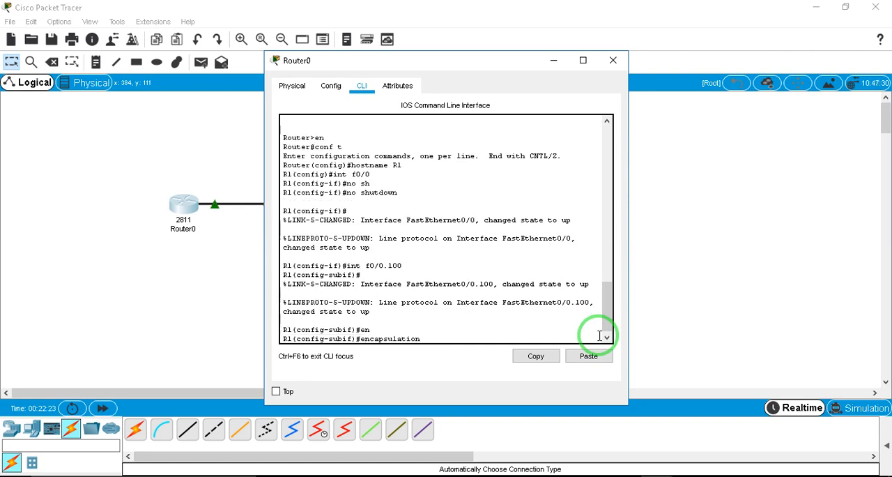
text(d)
key(Tab)
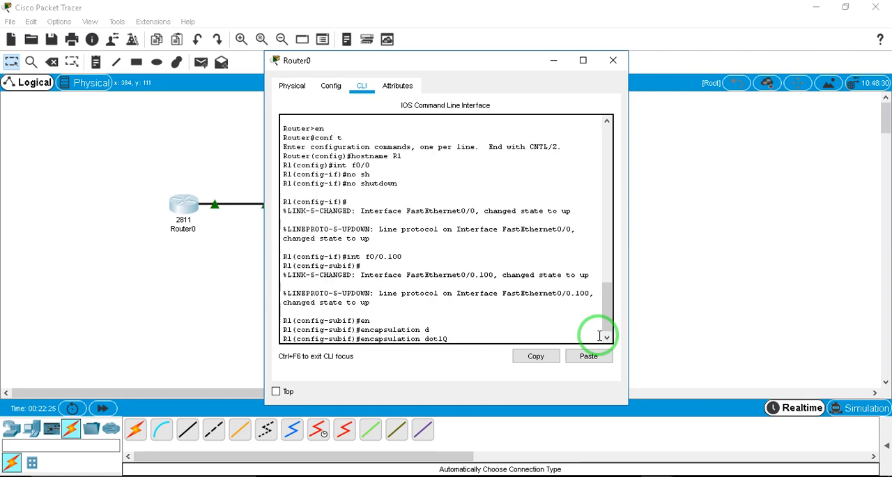
text(100)
key(Return)
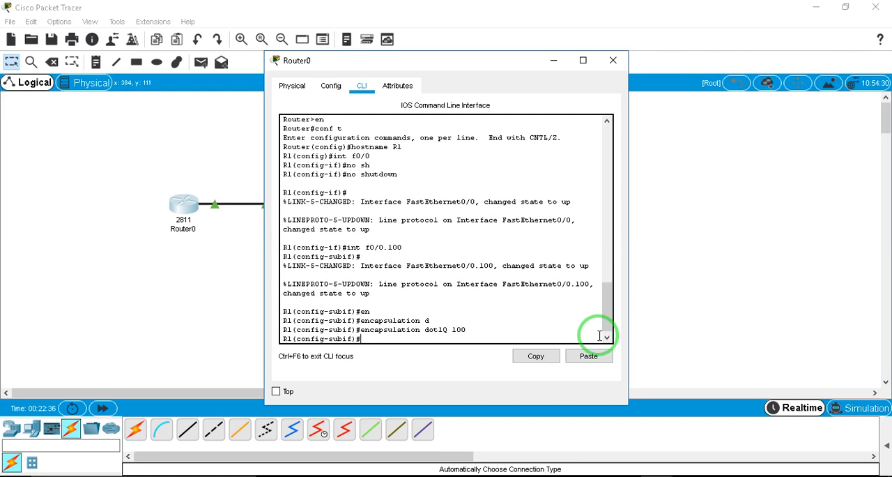
Assign IP address 192.168.100.1 with mask 255.255.255.0 to subinterface f0/0.100
text(ip ad)
key(Tab)
text(192)
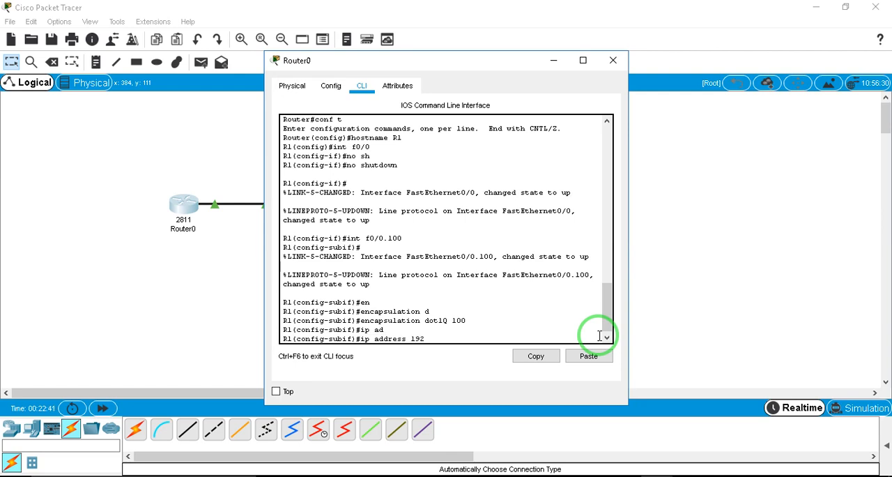
text(.168.100.1 255.255.255.0)
key(Return)
key(Return)
key(Return)
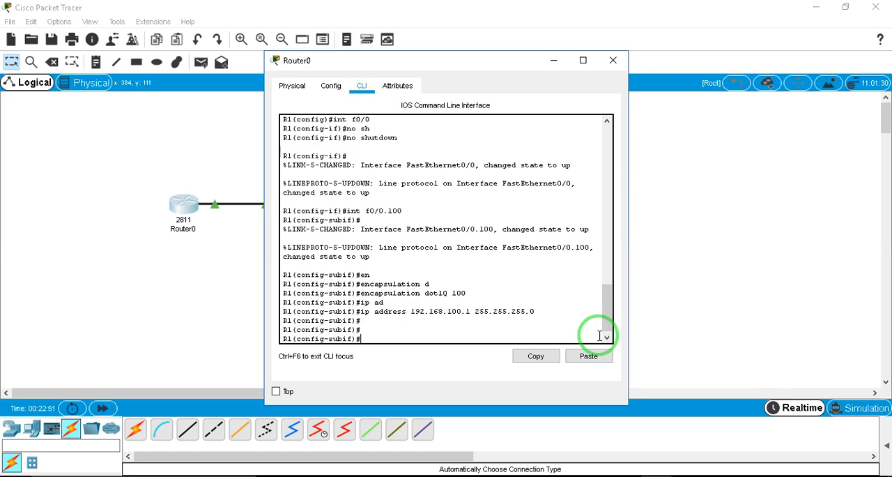
Create a DHCP pool named voip on R1 with ip dhcp pool voip
text(ip dhcp pool voip)
key(Return)
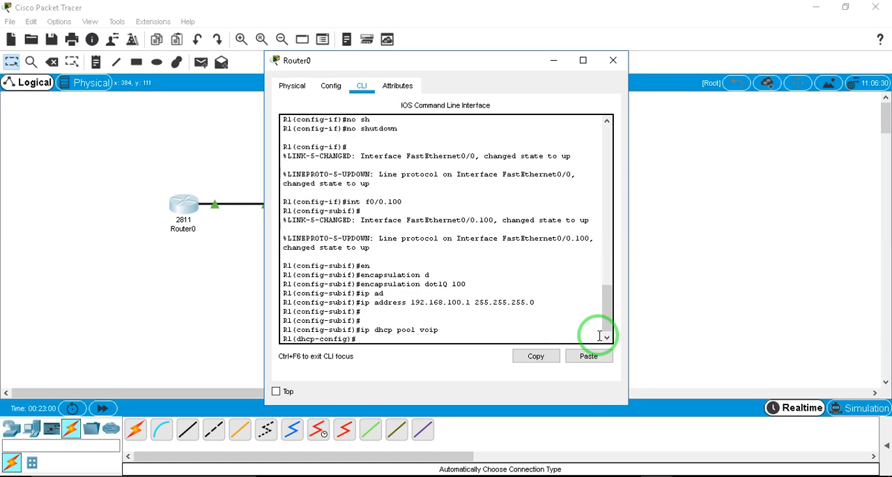
Define the DHCP pool's network as 192.168.100.0 with mask 255.255.255.0
text(netw)
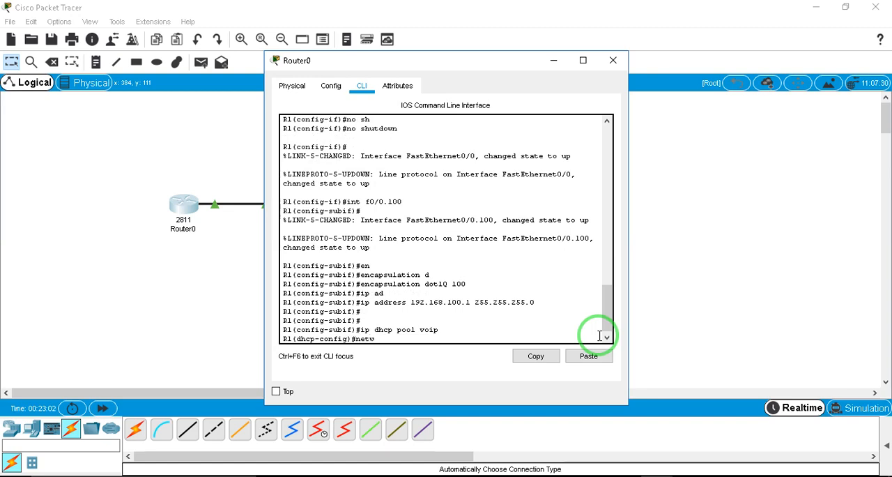
text(ork)
text(2.168.100.1 255)
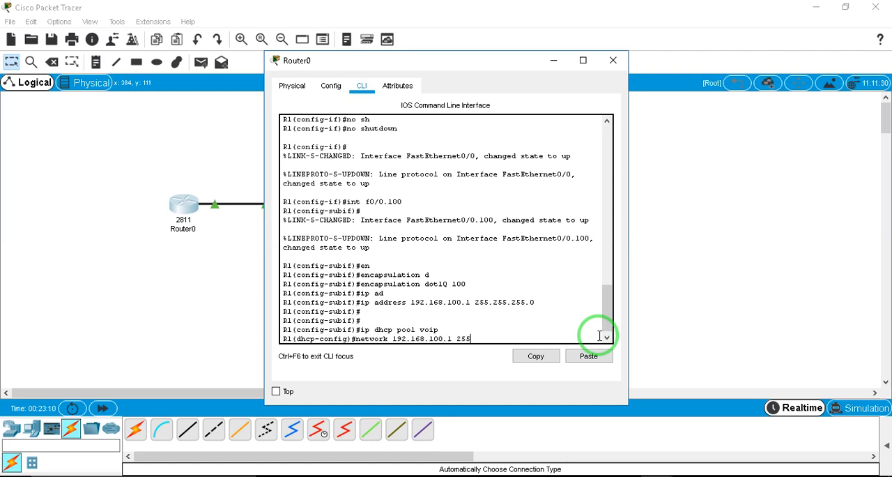
text(.25)
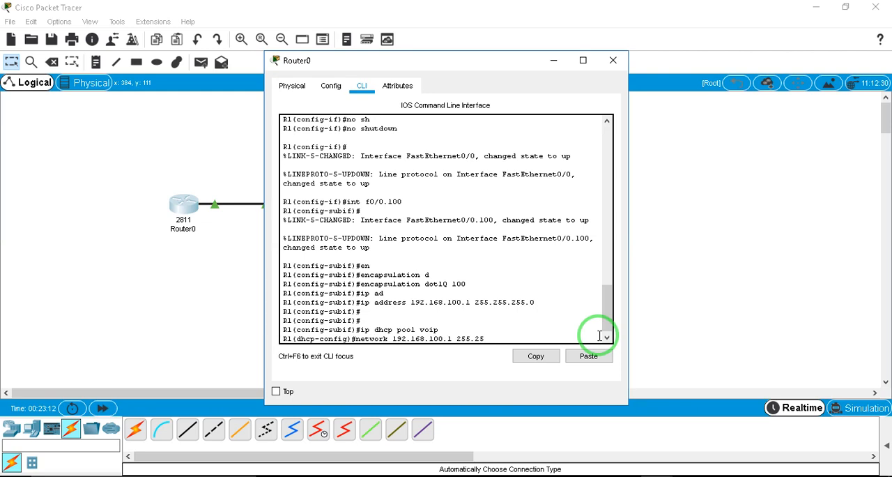
text(5.255.0)
key(Left)
key(Left)
key(Left)
key(Left)
key(BackSpace)
text(0)
key(Return)
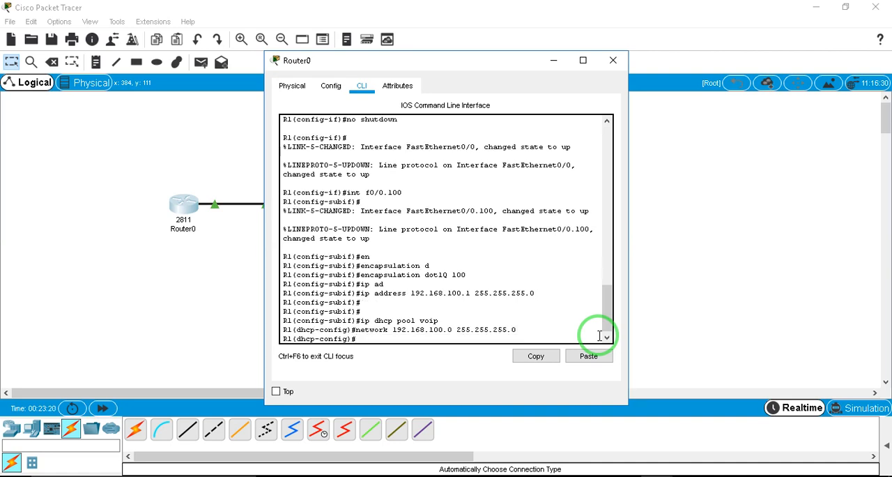
Set the DHCP pool's default router to 192.168.100.1
text(de)
key(Tab)
text(192.168.100.1)
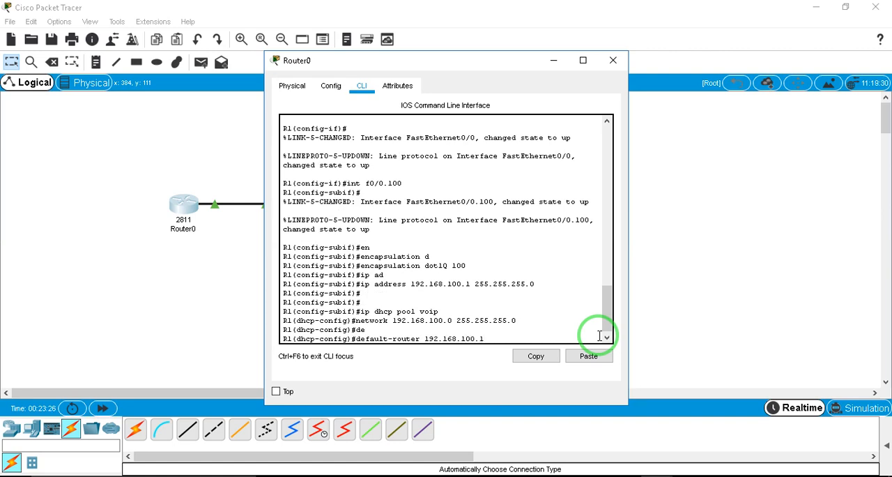
key(Return)
Set the DHCP pool's DNS server to 192.168.100.1
text(dns)
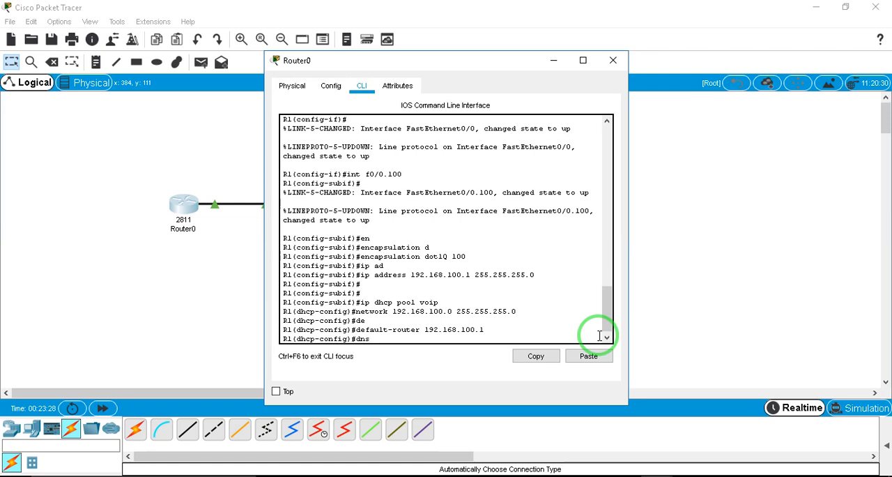
key(Tab)
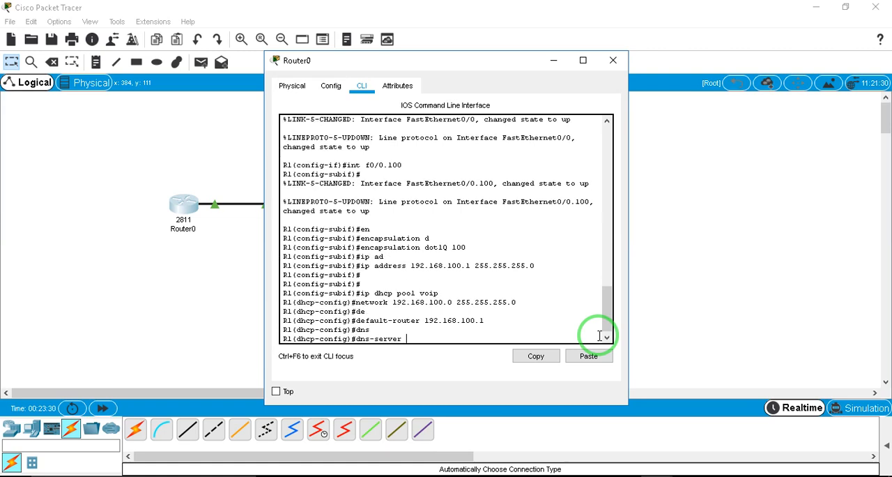
text(192.168.100.1)
key(Return)
key(Return)
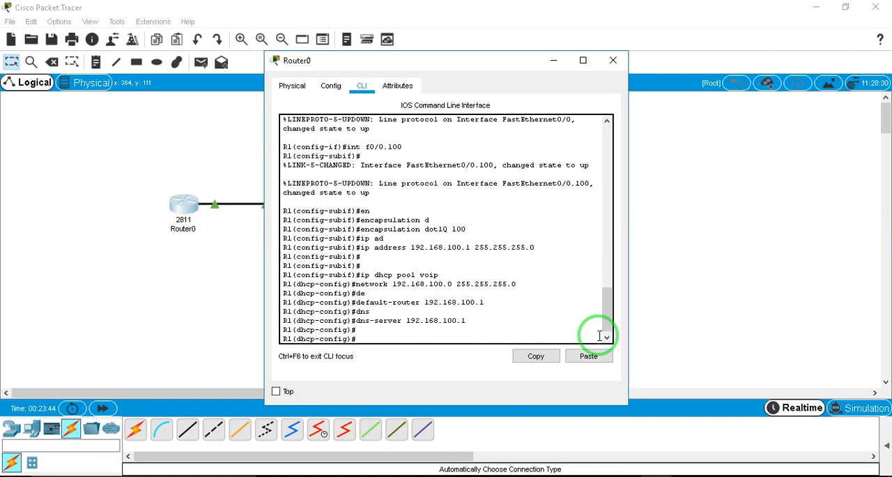
Set option 150 of the voip DHCP pool to IP address 192.168.100.1
text(op)
key(Tab)
text(150)
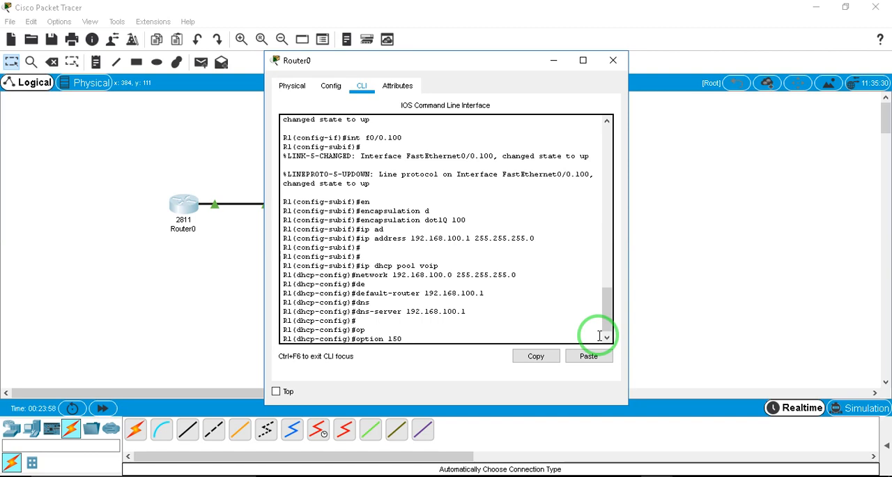
text(ip)
key(BackSpace)
text(p)
text(192.168.100.1)
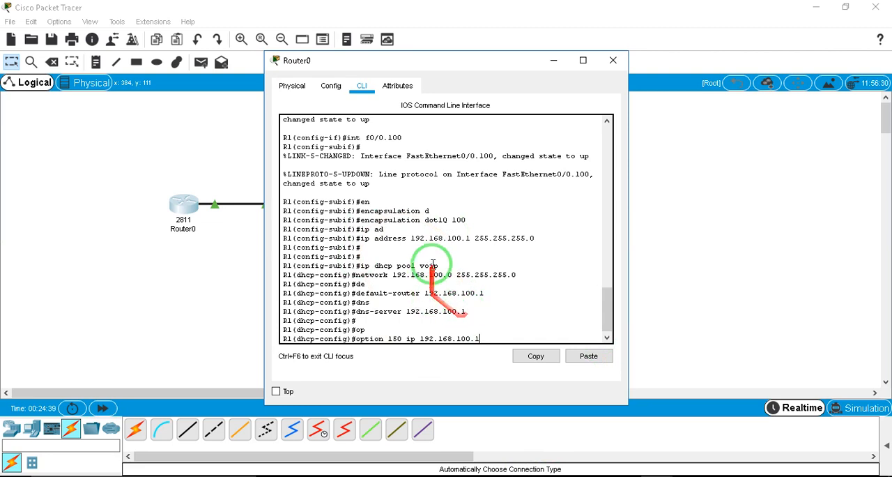
drag(414, 238, 473, 240)
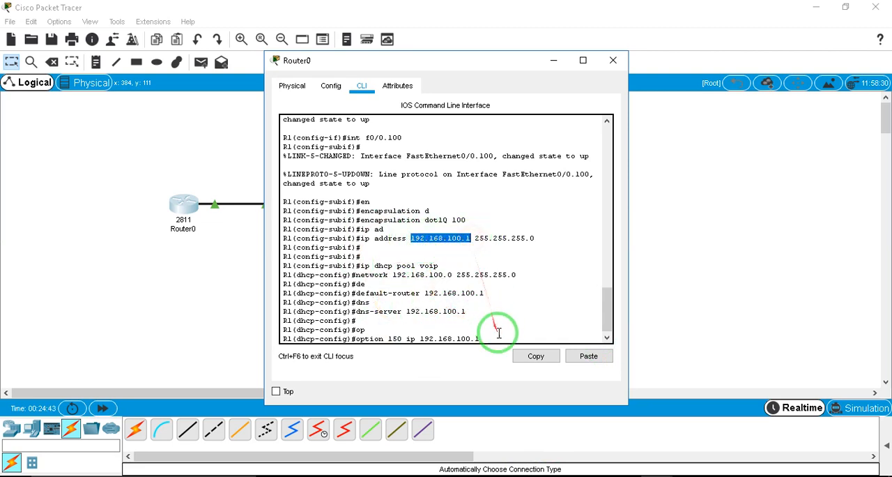
click(498, 332)
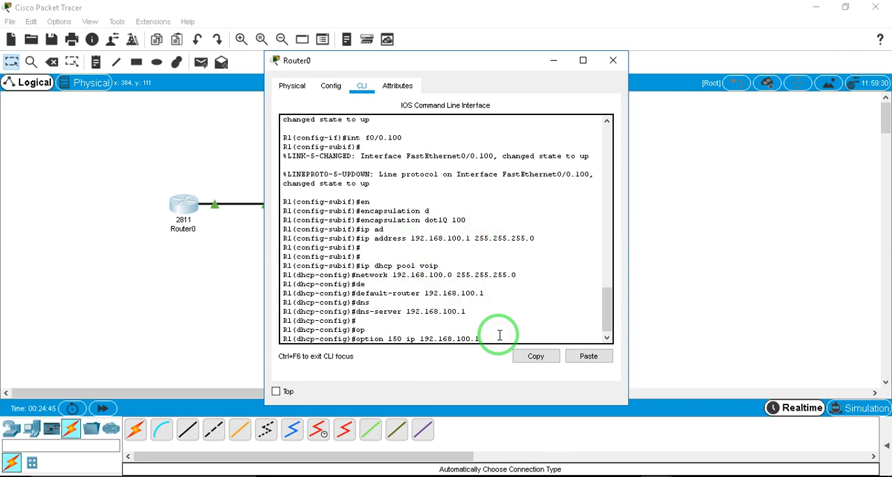
key(Return)
key(Return)
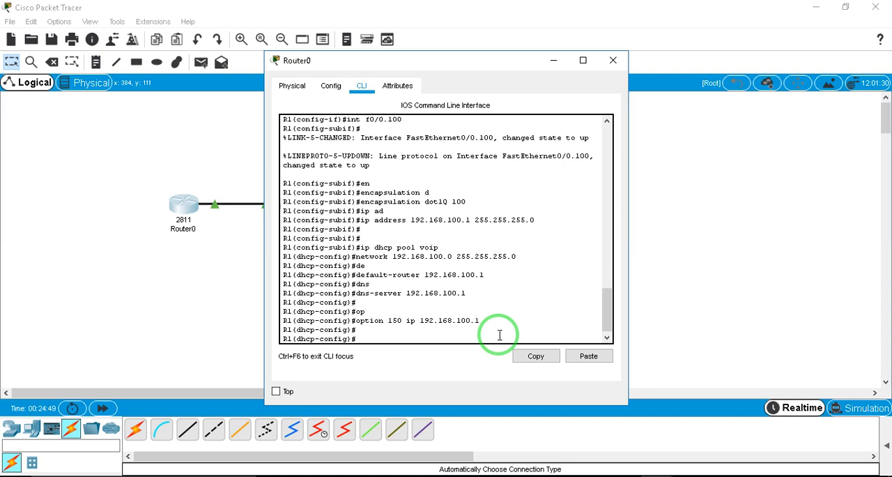
Leave DHCP pool configuration and exclude 192.168.100.1 from DHCP assignment with ip dhcp excluded-address
text(ex)
key(Return)
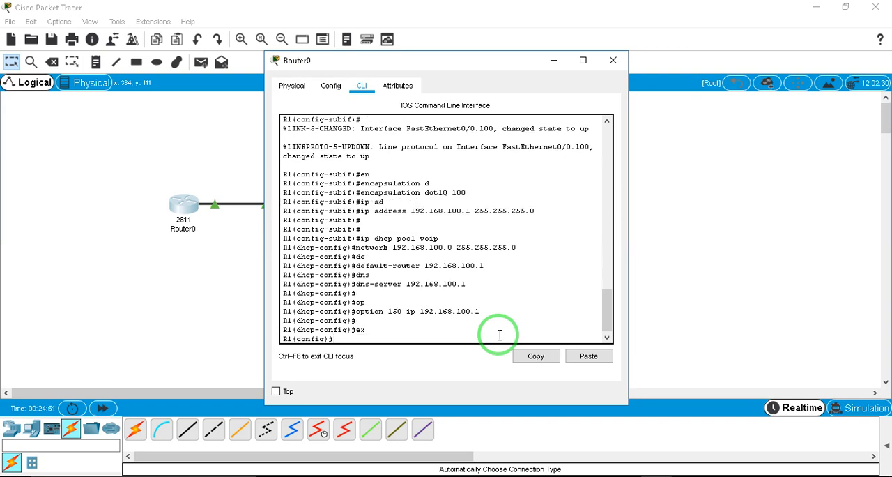
text(ip dh)
key(Tab)
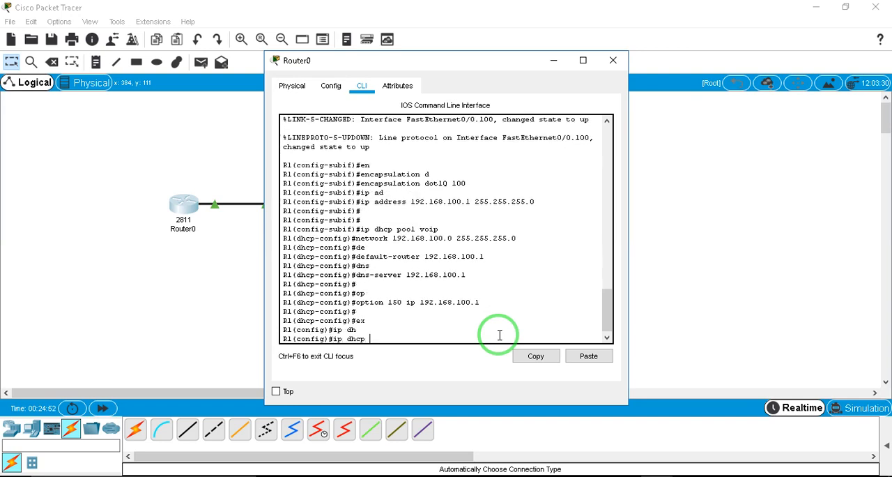
text(ex)
key(Tab)
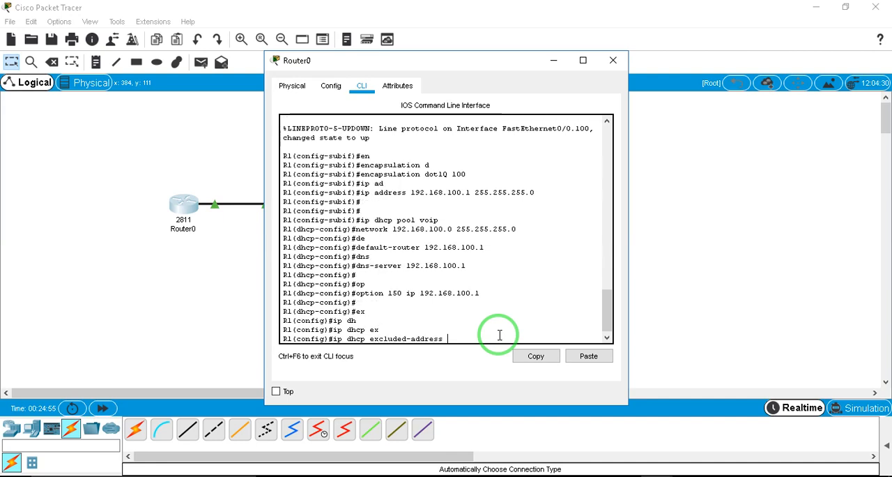
text(192.168.100.1)
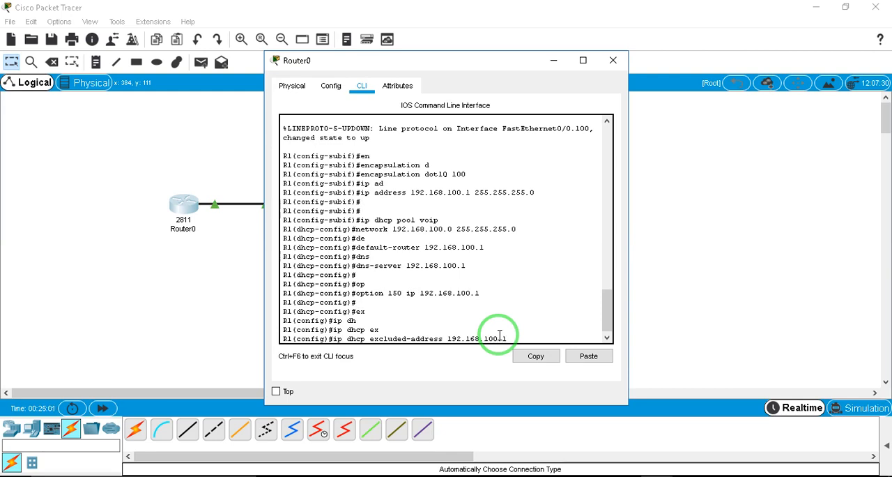
click(512, 288)
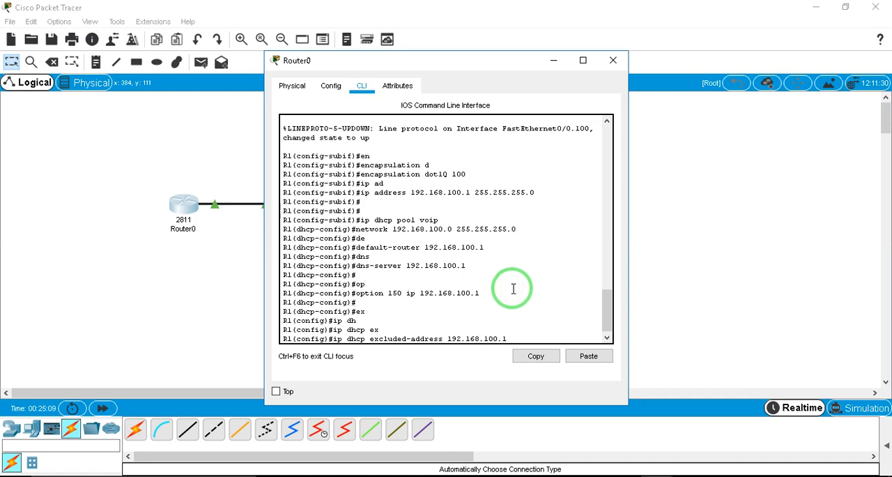
key(Return)
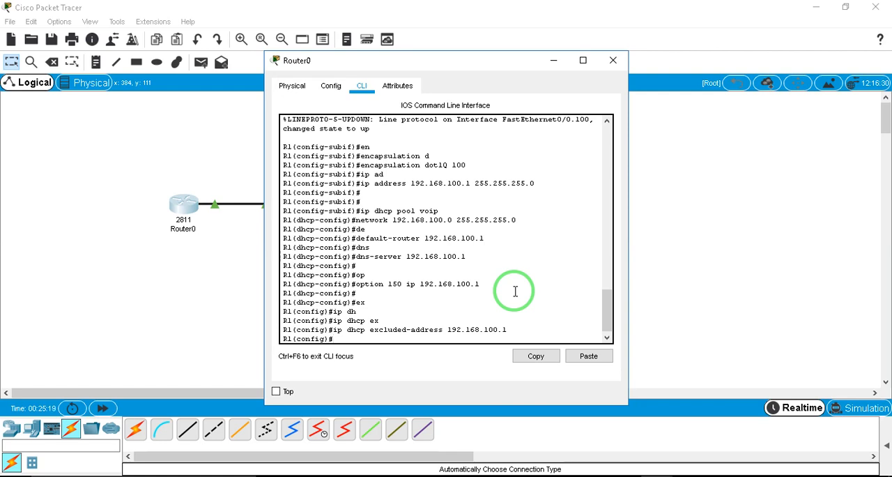
key(Return)
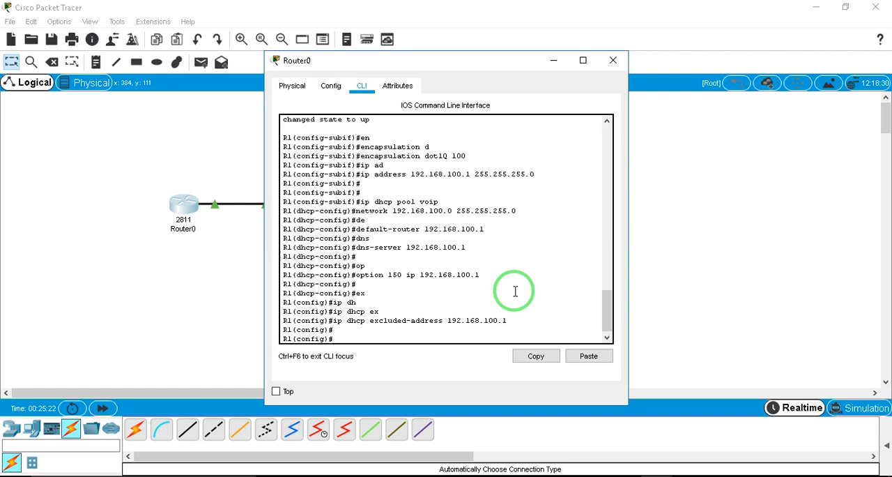
Enter telephony-service configuration on R1
text(te)
key(Tab)
key(Return)
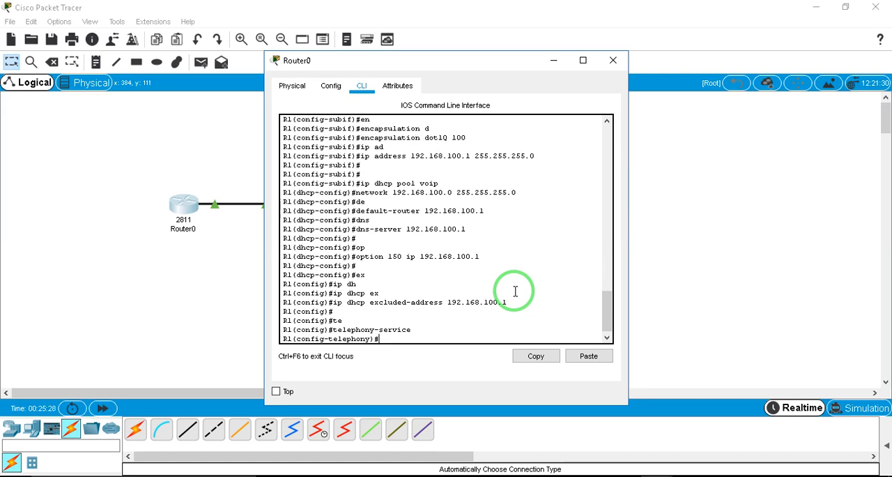
Set the telephony service's IP source address to 192.168.100.1 with port 2000
text(ip)
key(BackSpace)
text(p)
key(Tab)
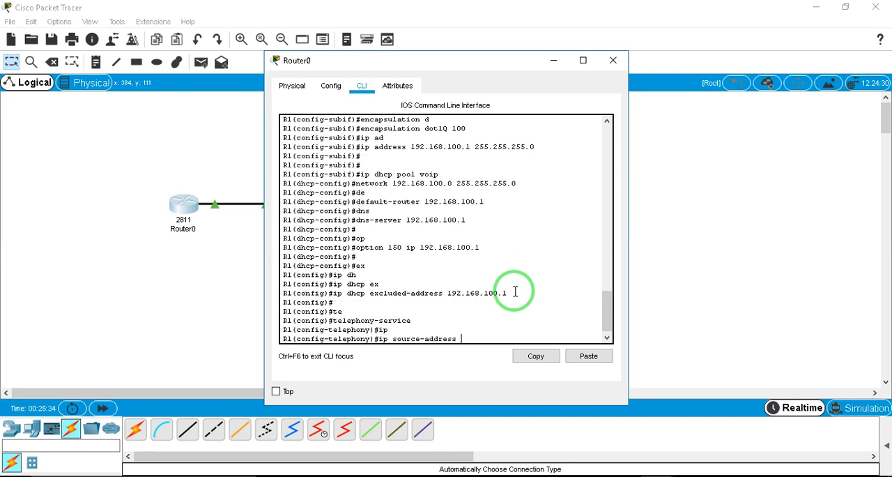
text(192.168.100.1 port 2000)
key(Return)
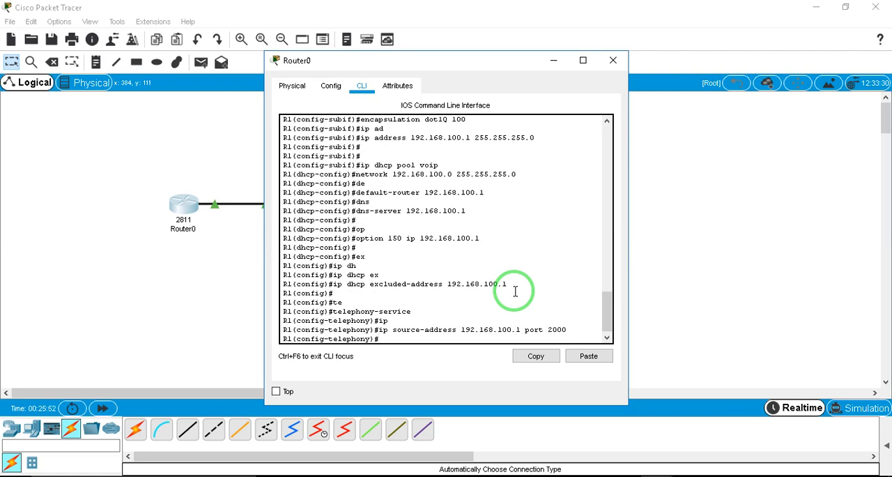
Configure the telephony service to auto assign directory numbers 1 to 5
text(auto si)
key(Tab)
key(BackSpace)
key(BackSpace)
text(as)
key(Tab)
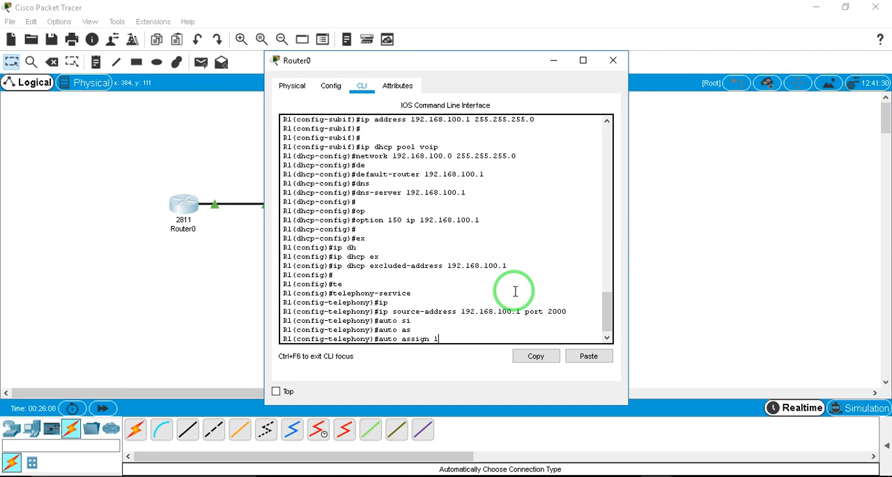
text(to 5)
mouse_move(460, 339)
mouse_down()
mouse_move(435, 337)
mouse_move(466, 338)
mouse_up()
click(434, 338)
click(466, 338)
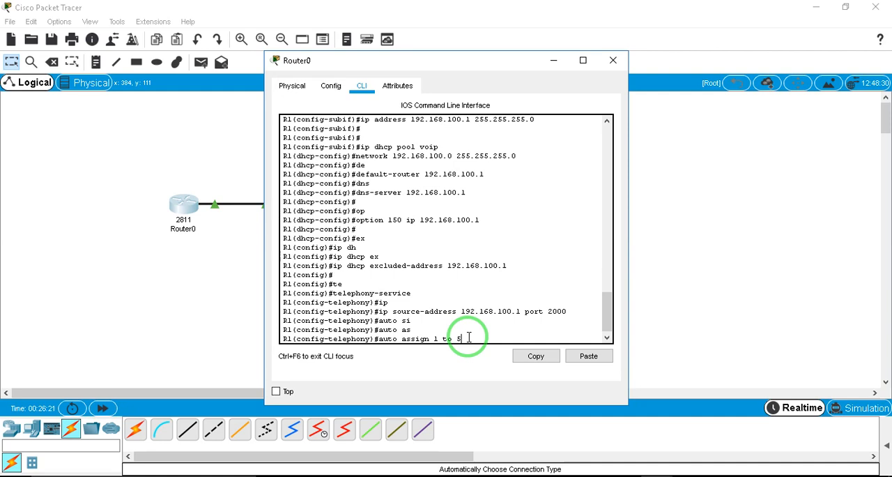
key(Return)
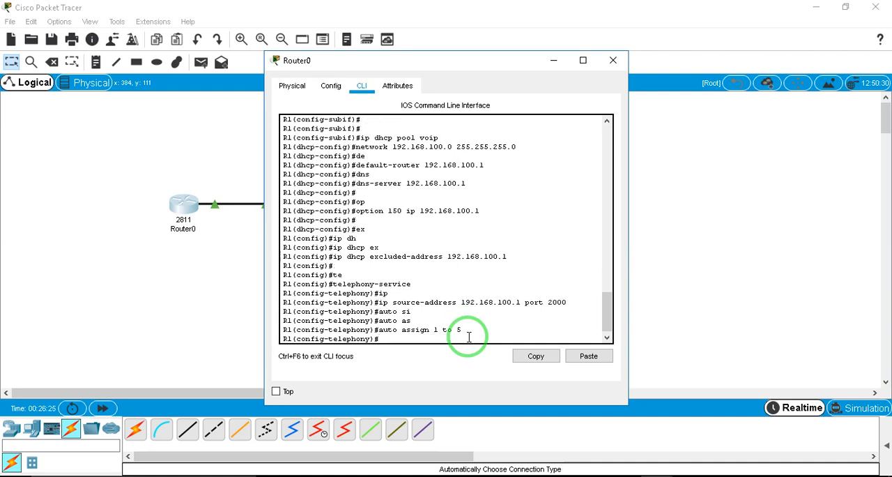
Limit the telephony service to 5 directory numbers and 5 phones with max-dn 5 and max-ephones 5
text(max-dn)
text(5)
key(Return)
text(ma)
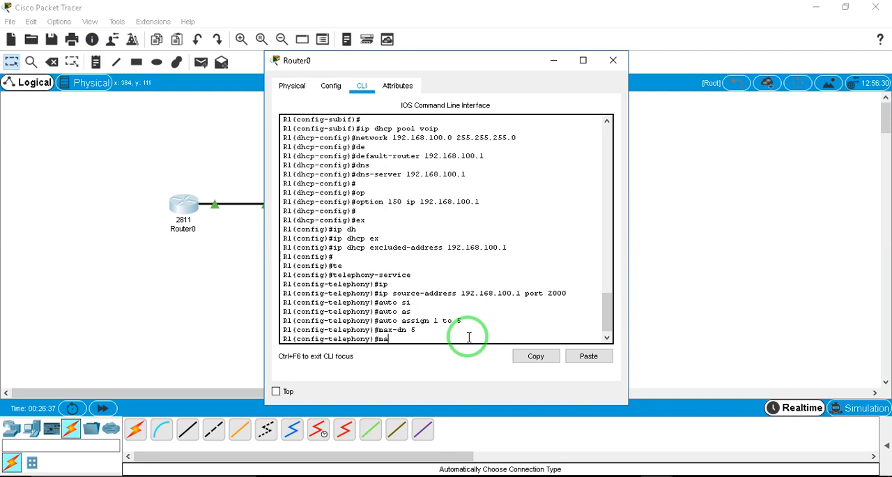
text(x-ep)
key(Tab)
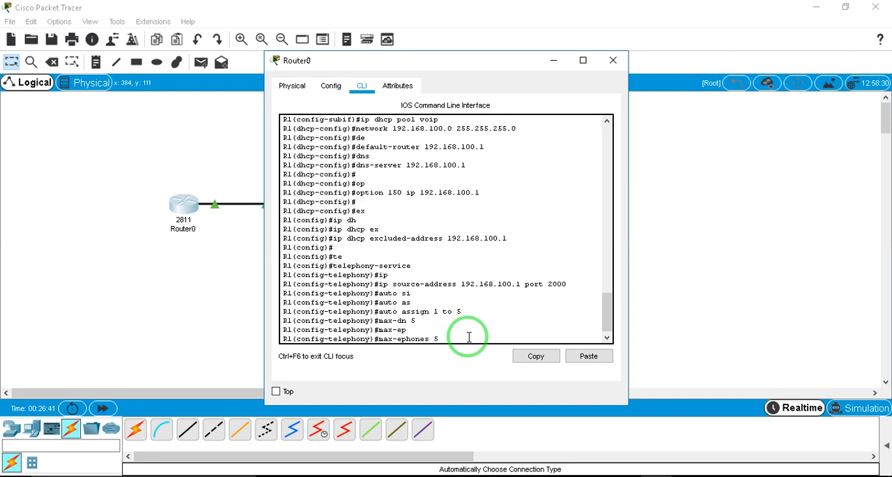
key(Return)
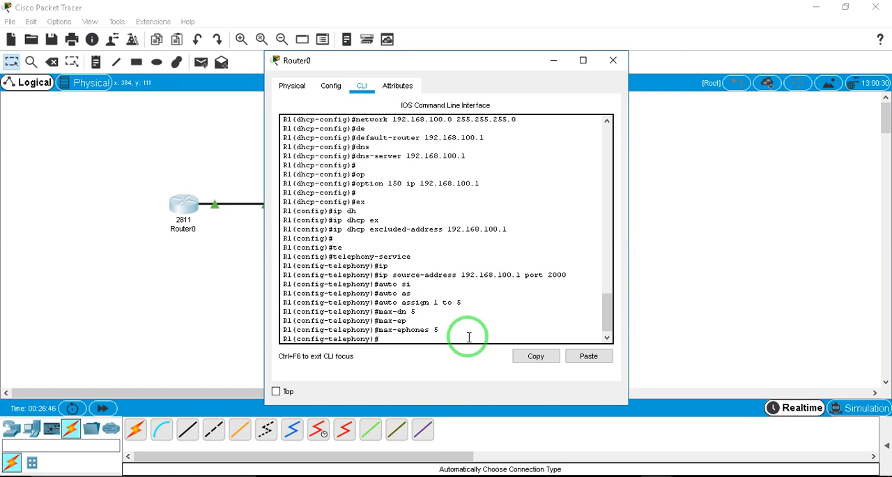
key(Return)
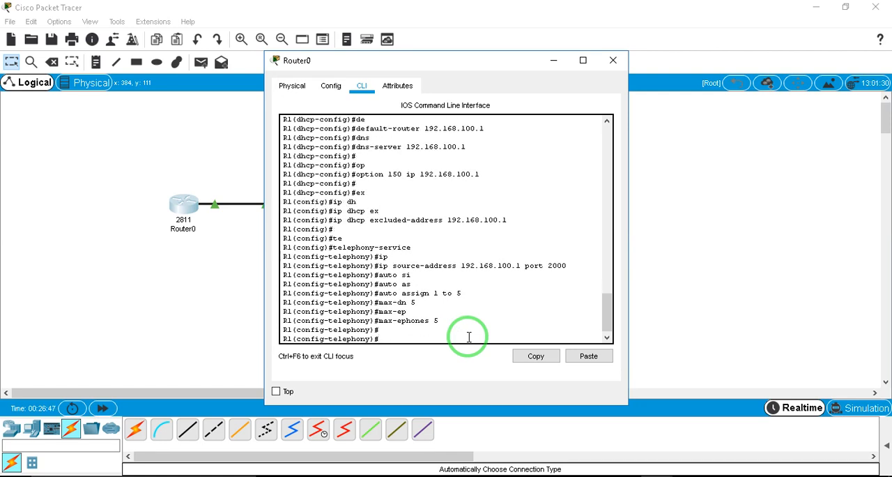
Create the first phone directory entry on R1 with ephone-dn 1
text(d)
key(BackSpace)
text(e)
key(Tab)
text(x)
key(Tab)
key(BackSpace)
key(BackSpace)
key(BackSpace)
key(BackSpace)
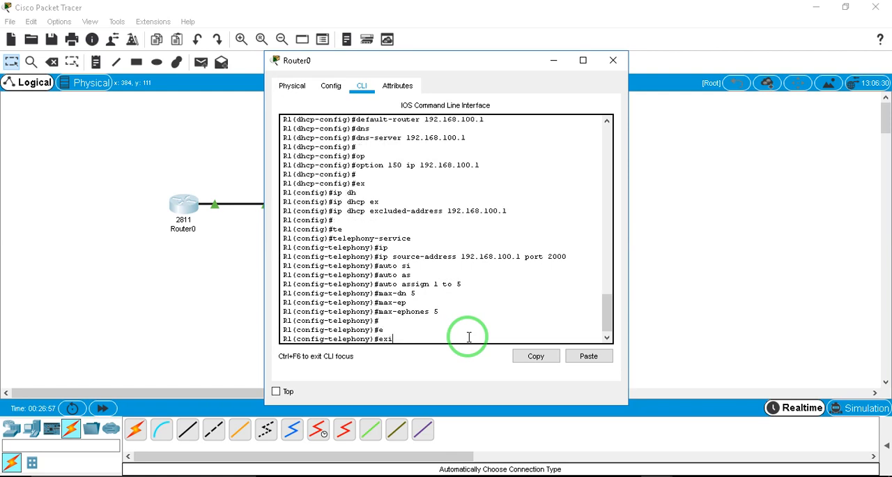
text(phonne)
key(BackSpace)
key(BackSpace)
text(e-dn 1)
key(Return)
Assign number 1001 to ephone-dn 1
key(Return)
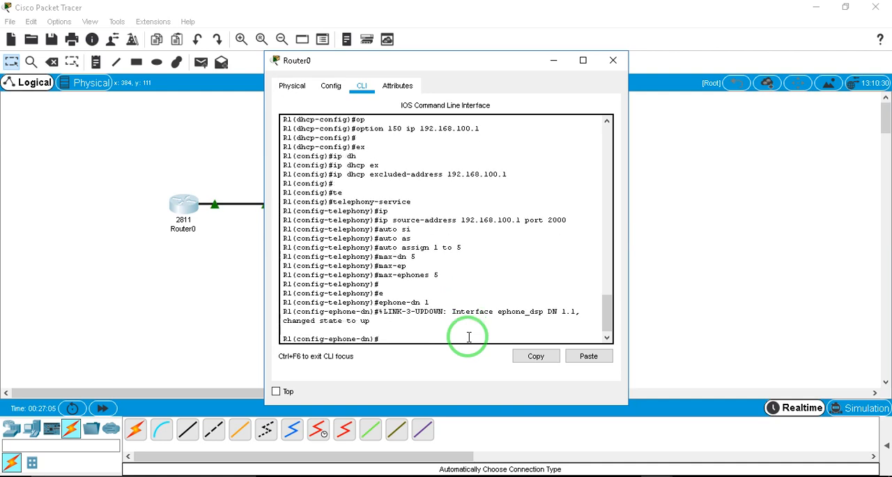
text(1001)
key(Return)
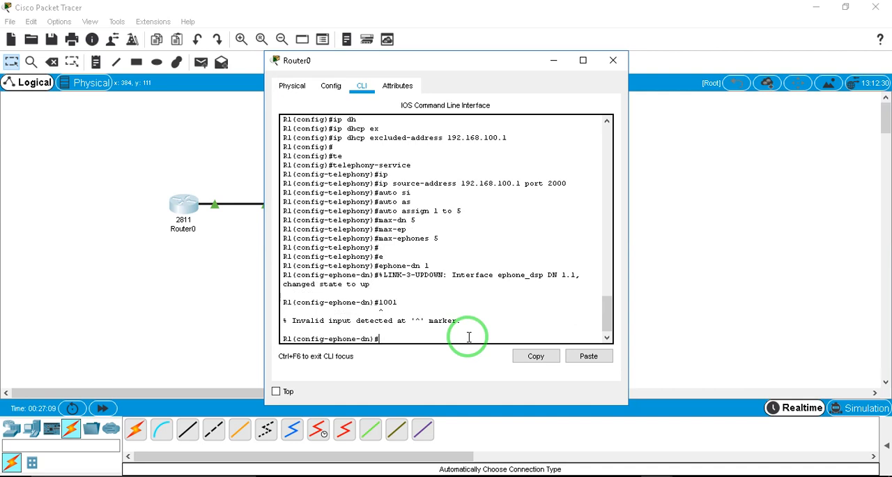
key(Up)
key(BackSpace)
key(BackSpace)
key(BackSpace)
key(BackSpace)
text(number 1001)
key(Return)
Create ephone-dn 2 and assign it number 1002
key(Up)
key(Up)
key(Up)
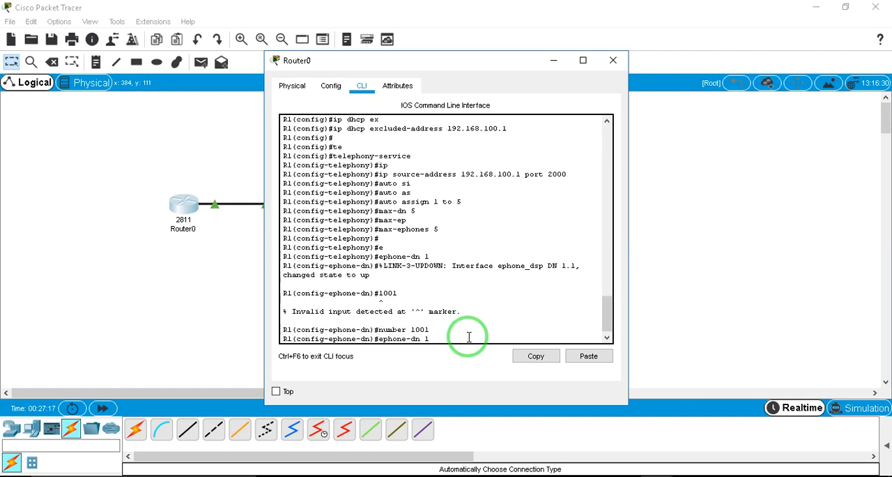
key(BackSpace)
text(2)
key(Return)
key(Up)
key(Up)
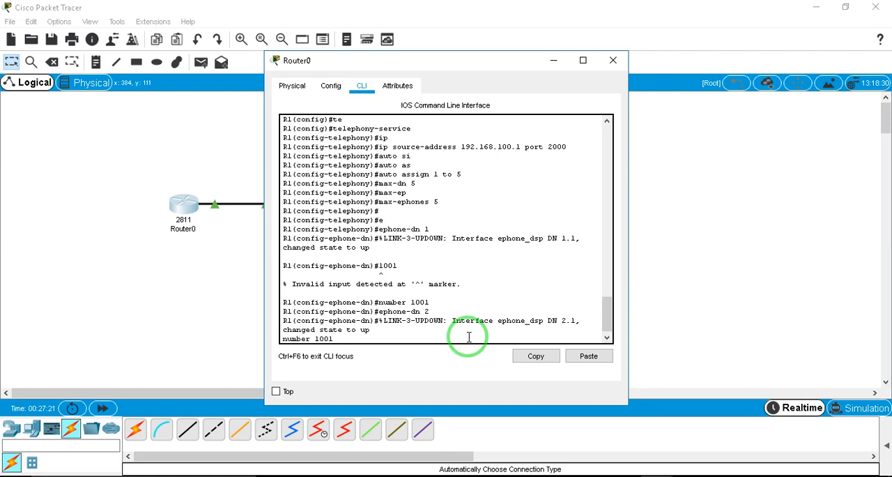
key(BackSpace)
text(2)
key(Return)
key(Up)
key(Return)
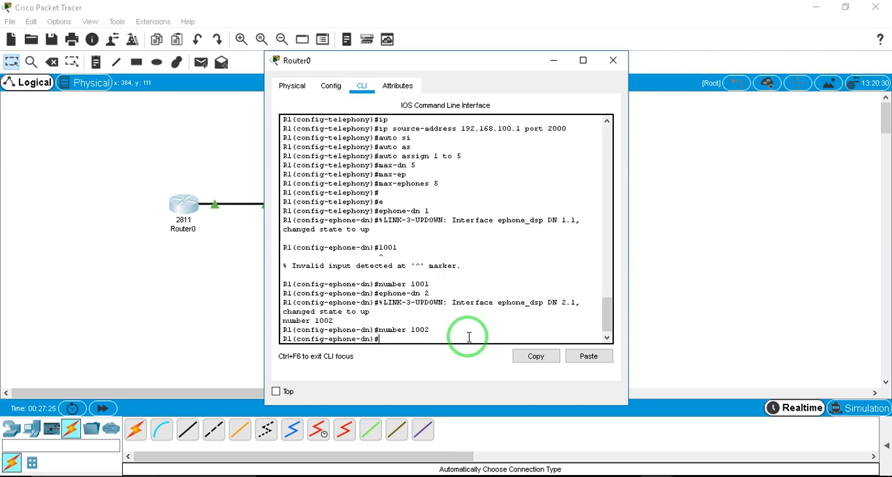
key(Return)
key(Return)
Create ephone-dn 3 and assign it number 1003
key(Up)
key(Up)
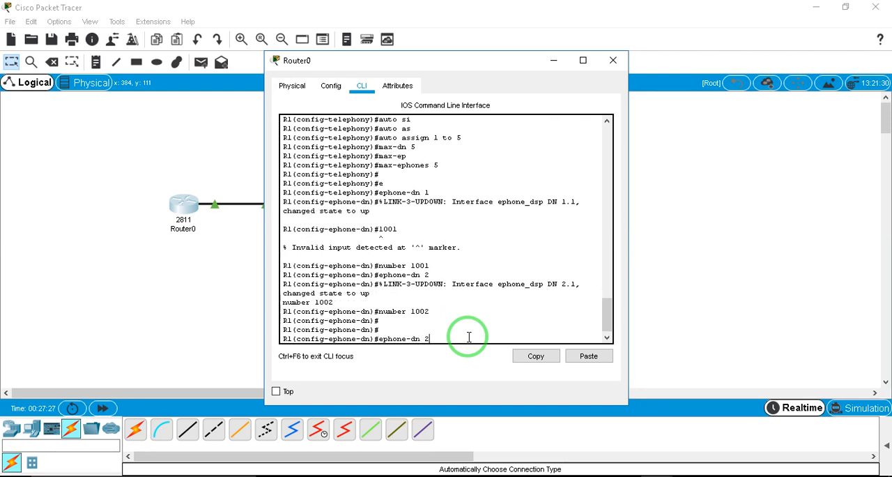
key(BackSpace)
text(3)
key(Return)
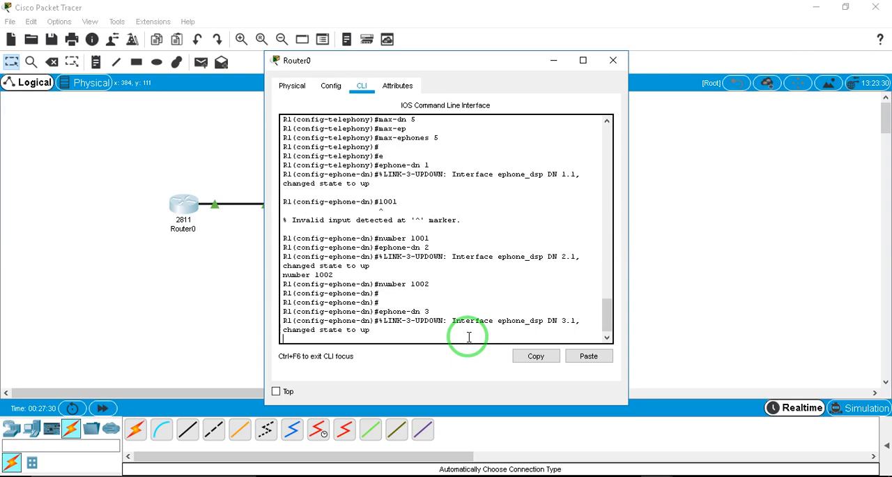
key(Up)
key(Up)
key(Up)
key(Down)
key(BackSpace)
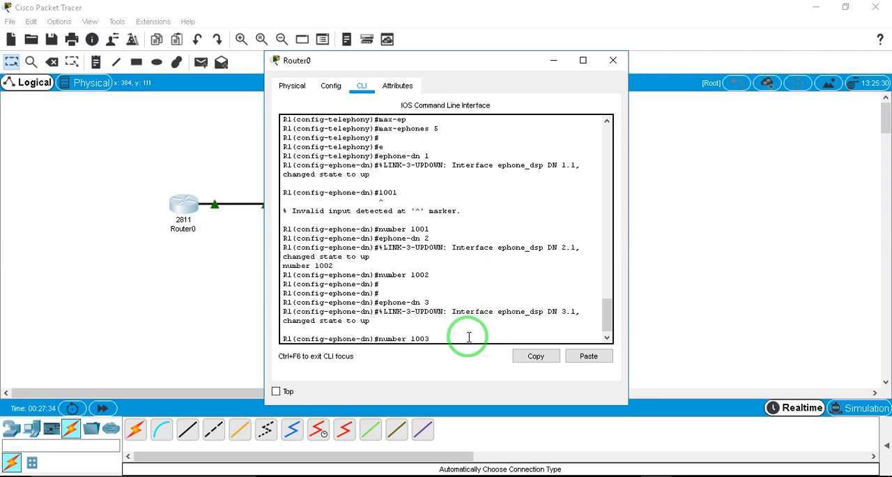
key(Return)
key(Return)
Create ephone-dn 4 and assign it number 1004
key(Up)
key(Up)
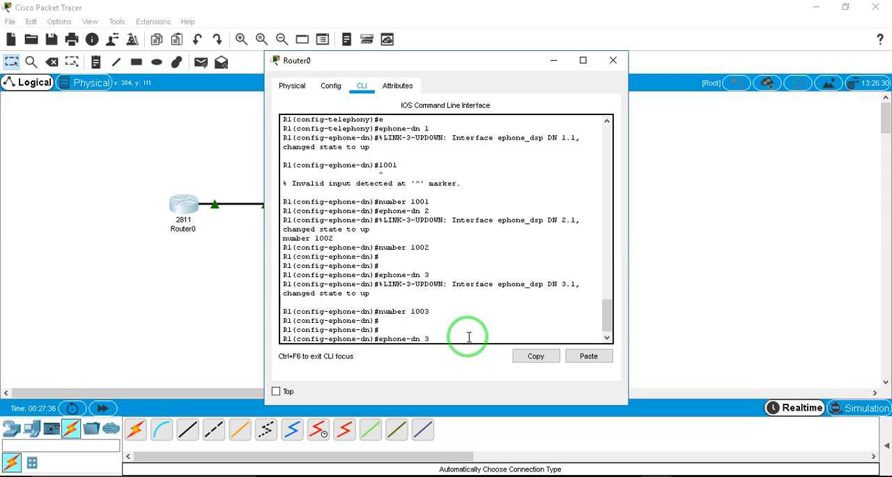
key(BackSpace)
text(4)
key(Return)
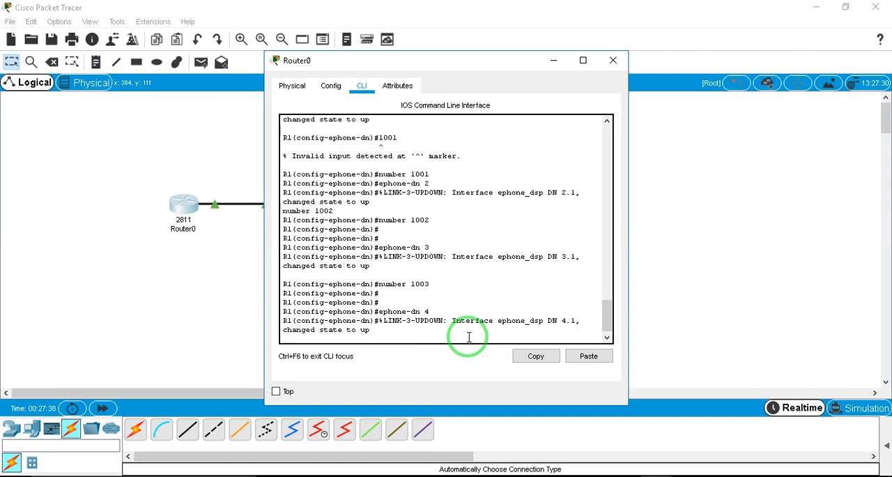
key(Up)
key(Up)
key(BackSpace)
text(4)
key(Return)
key(Up)
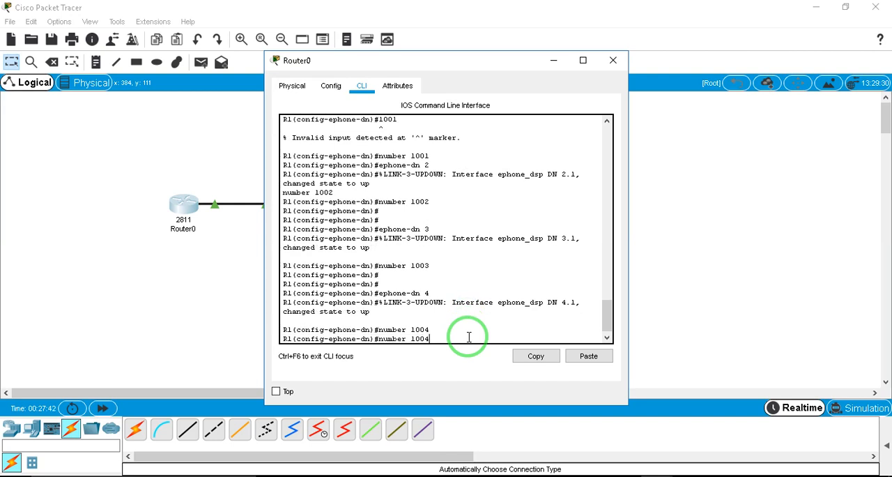
key(BackSpace)
key(BackSpace)
key(BackSpace)
key(BackSpace)
key(BackSpace)
key(BackSpace)
key(BackSpace)
key(BackSpace)
key(BackSpace)
key(BackSpace)
key(BackSpace)
key(Return)
key(Return)
Create ephone-dn 5 and assign it number 1005
key(Up)
key(Up)
key(Up)
key(Down)
key(BackSpace)
text(5)
key(Return)
key(Up)
key(Up)
key(Up)
key(BackSpace)
key(Down)
text(5)
key(Return)
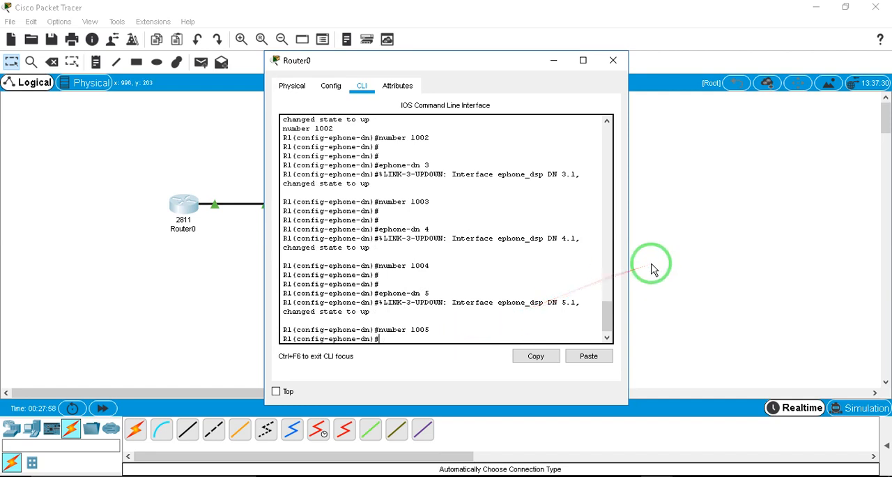
Connect the IP_PHONE_POWER_ADAPTER to IP Phone0
click(680, 274)
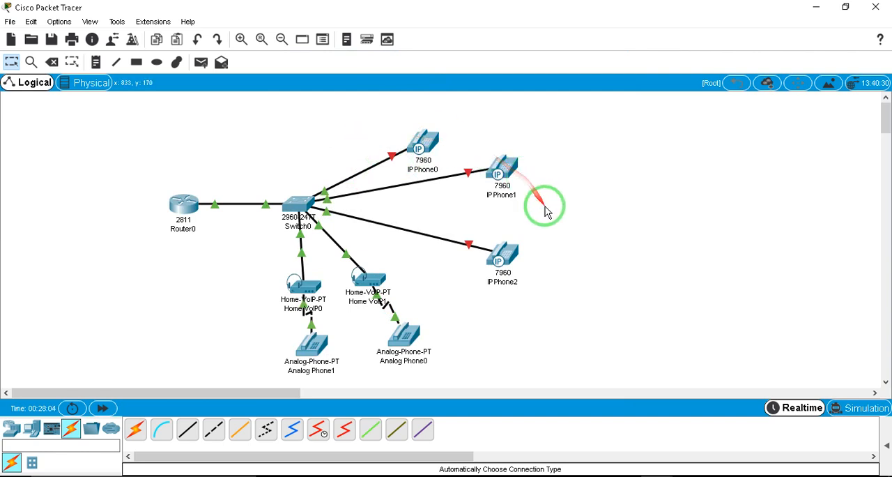
click(428, 146)
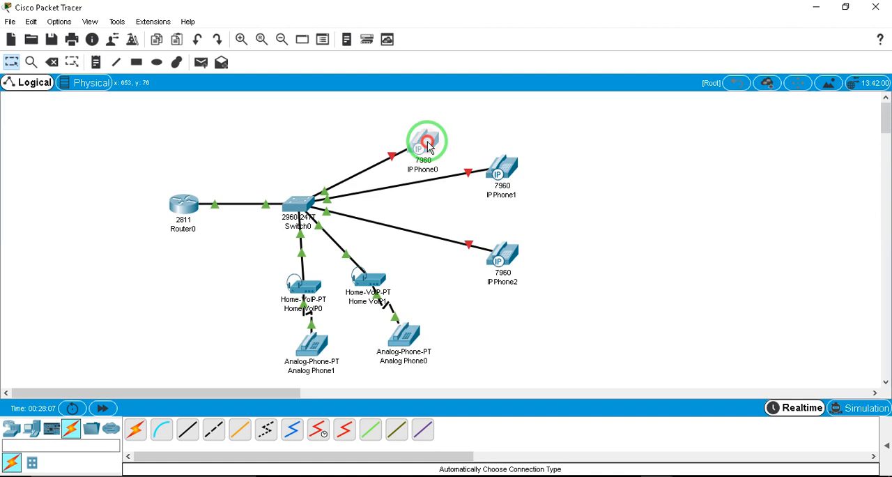
drag(556, 342, 446, 261)
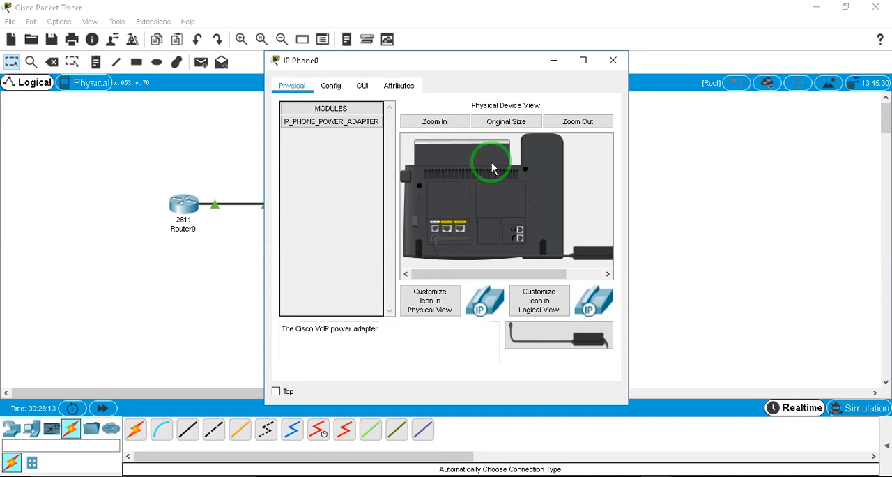
click(614, 60)
Connect the IP_PHONE_POWER_ADAPTER to IP Phone1
click(491, 169)
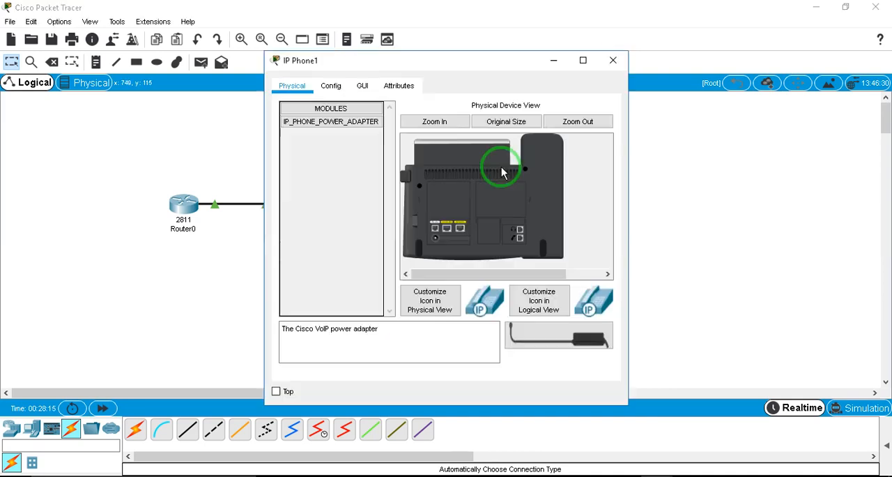
drag(591, 340, 436, 241)
click(612, 56)
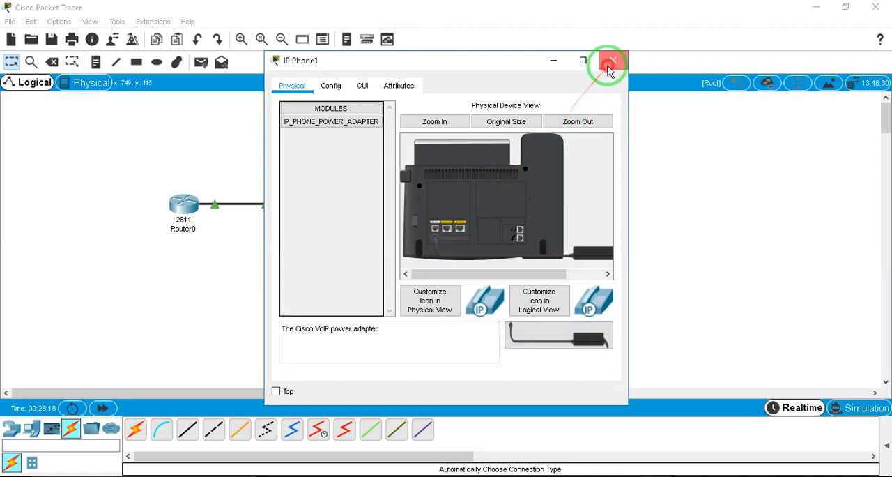
Connect the IP_PHONE_POWER_ADAPTER to IP Phone2
click(514, 257)
drag(538, 329, 433, 245)
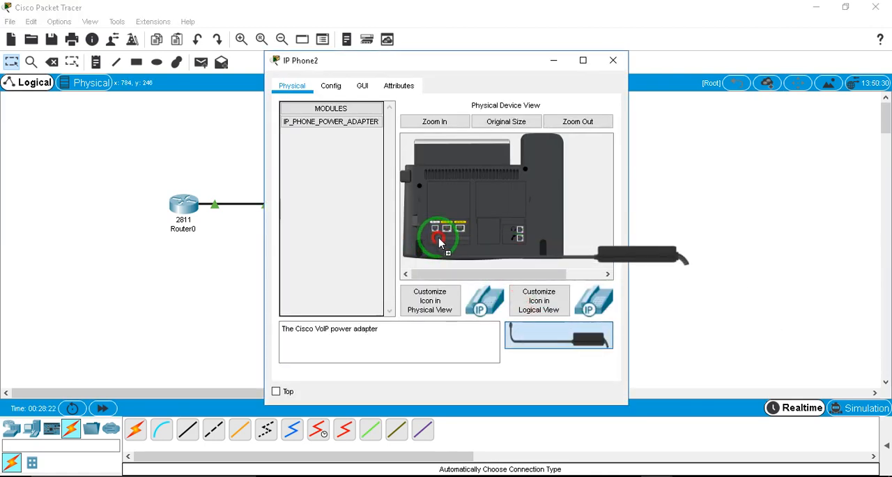
click(604, 60)
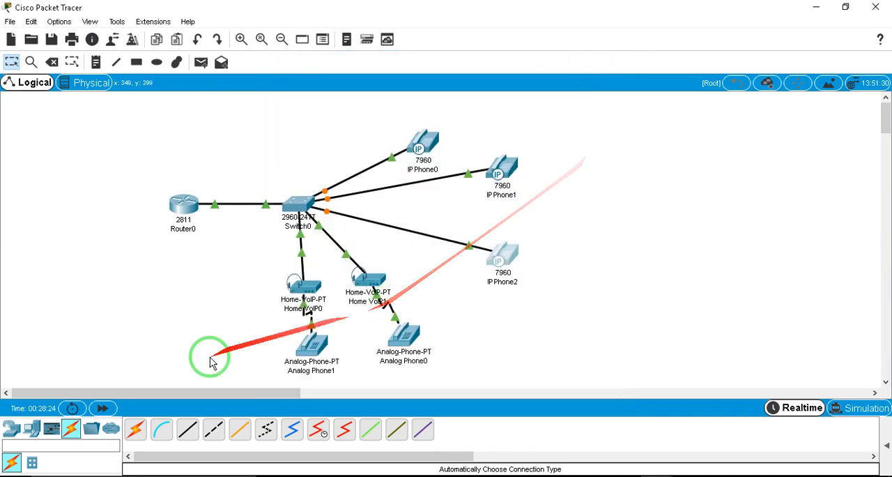
Fast-forward the simulation time and examine the address and line number details of the IP phones, analog phone and Home VoIP devices
click(105, 409)
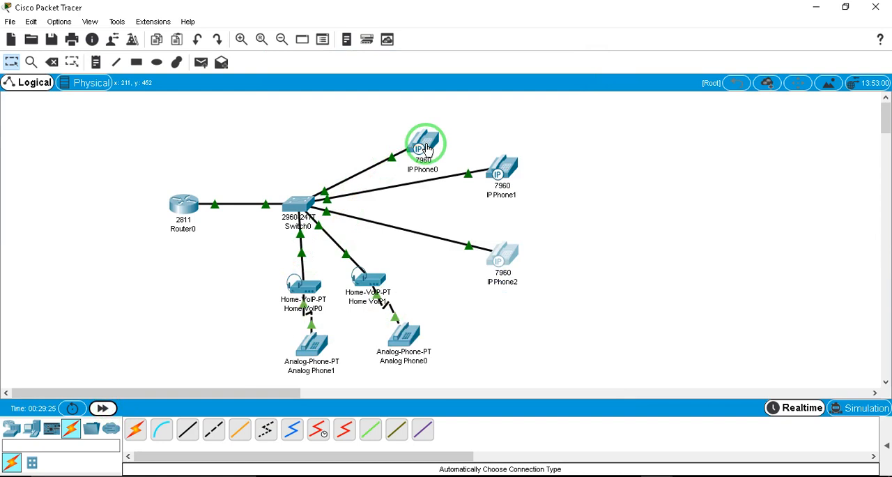
mouse_move(421, 144)
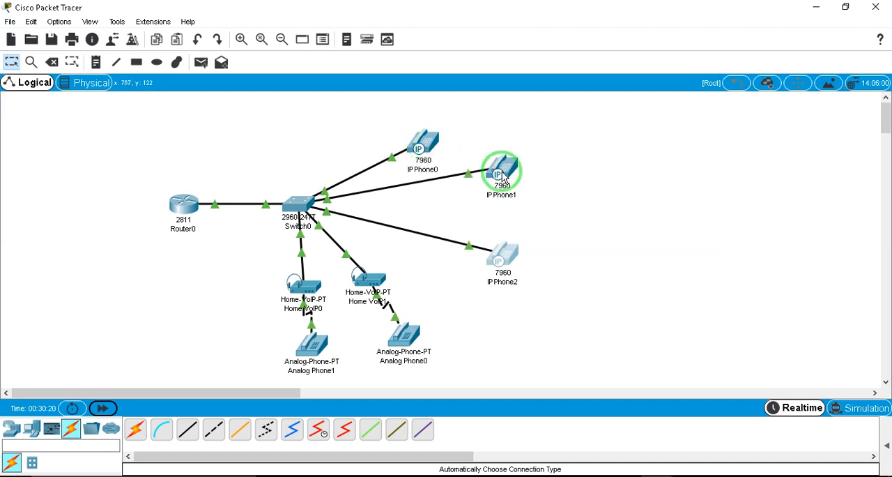
mouse_move(502, 178)
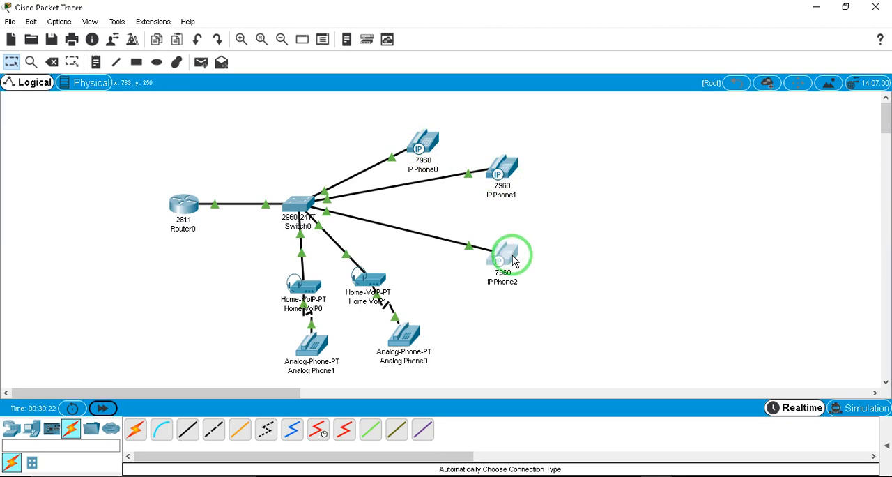
mouse_move(514, 261)
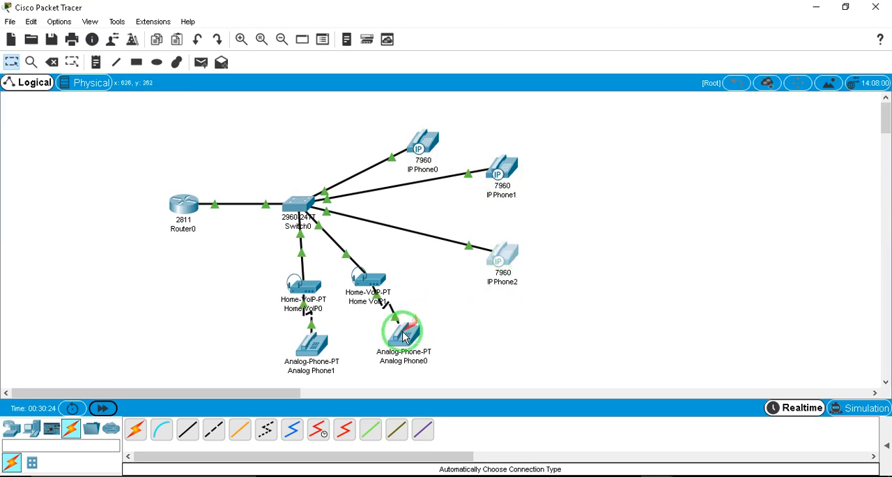
mouse_move(403, 338)
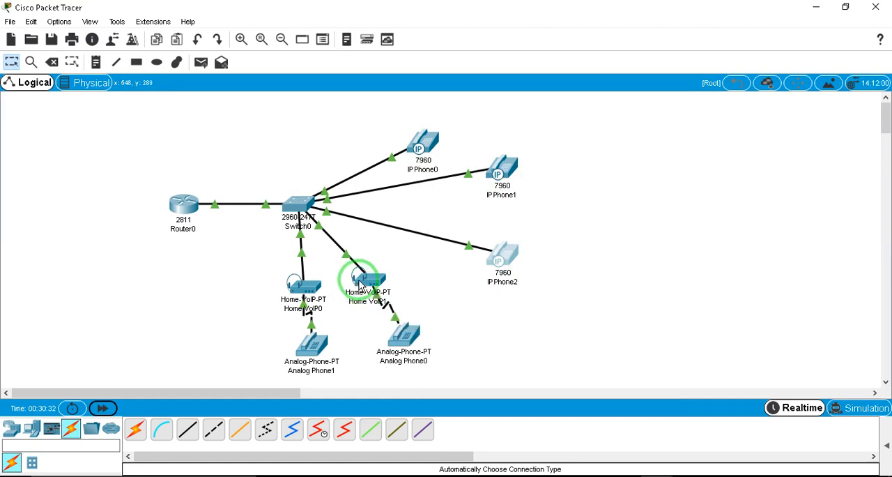
mouse_move(369, 284)
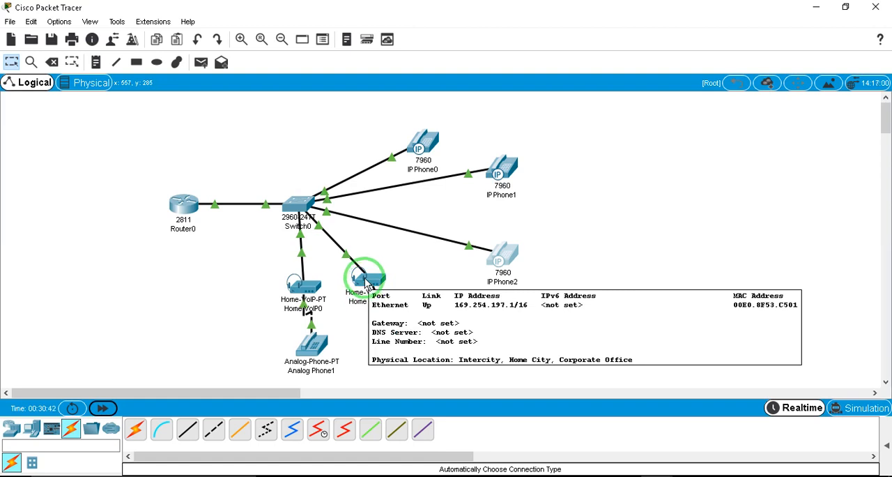
click(303, 266)
click(365, 282)
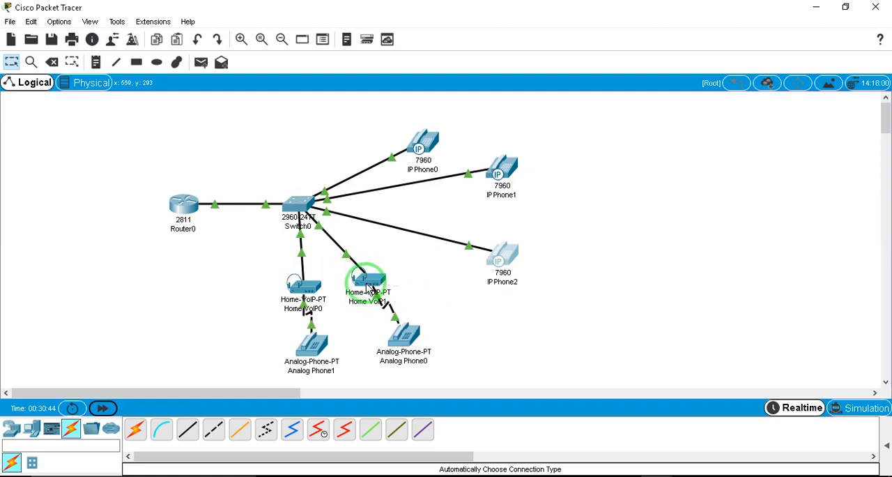
mouse_move(365, 283)
mouse_down()
mouse_move(371, 275)
mouse_move(366, 283)
mouse_up()
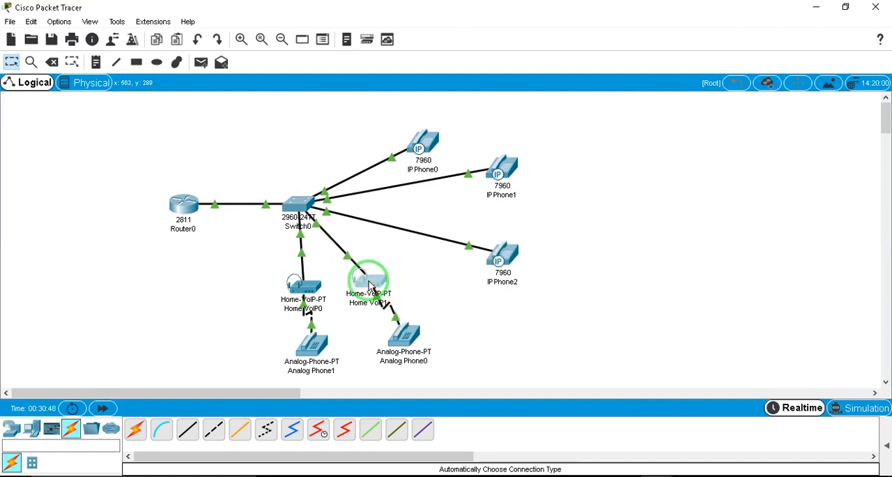
mouse_move(368, 276)
mouse_down()
mouse_move(365, 286)
mouse_move(377, 290)
mouse_move(368, 281)
mouse_up()
Open the command line of Switch0 and enter global configuration mode
click(296, 204)
click(636, 295)
key(Return)
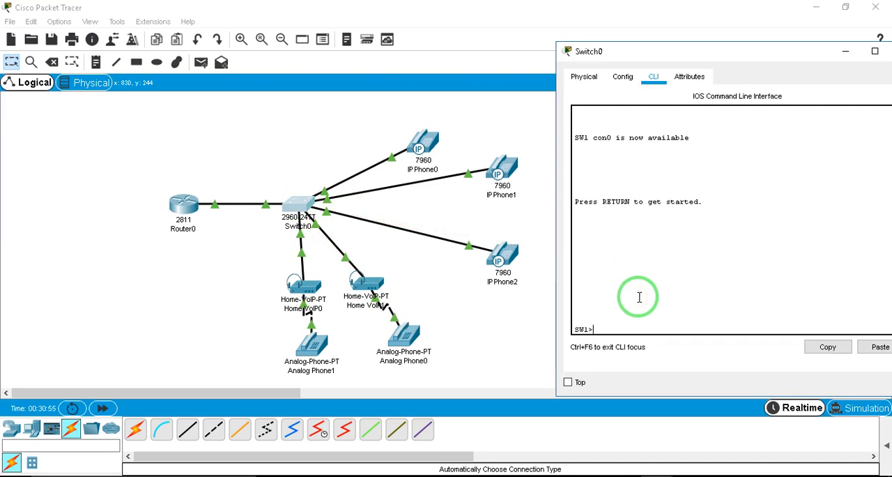
text(en)
key(Return)
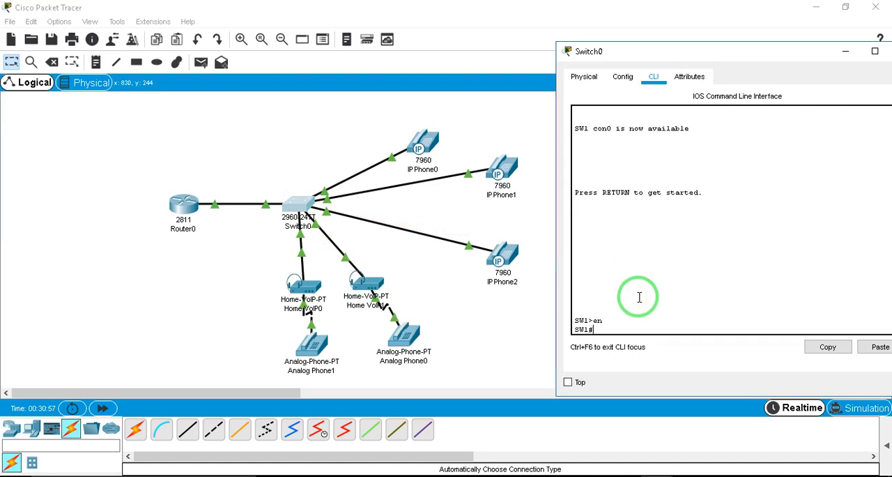
text(conf t)
key(Return)
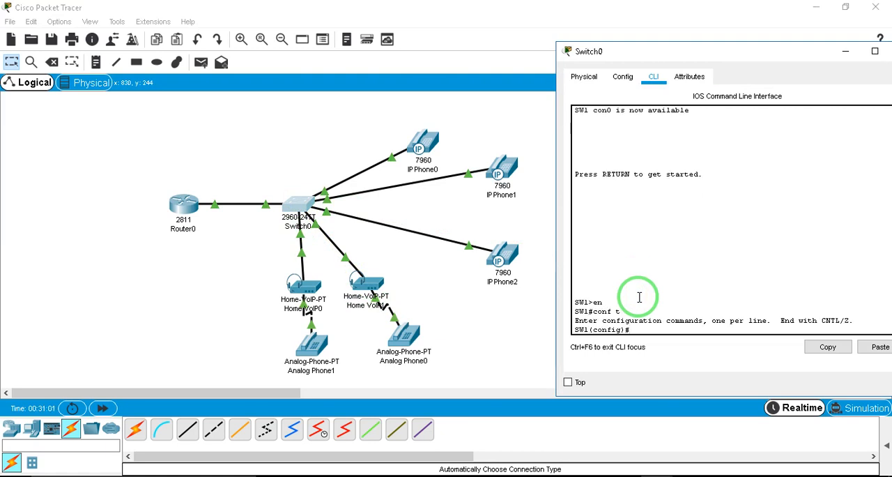
text(vl)
key(BackSpace)
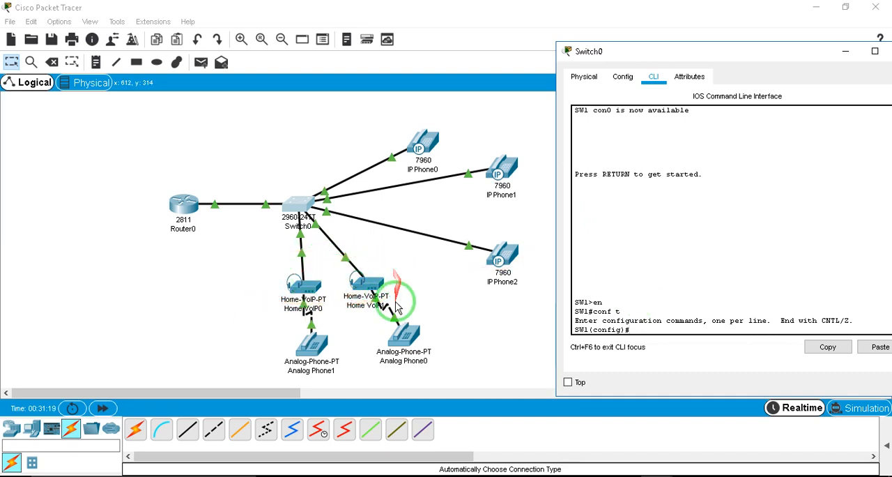
Examine the display name and server address settings of Home VoIP0
click(299, 284)
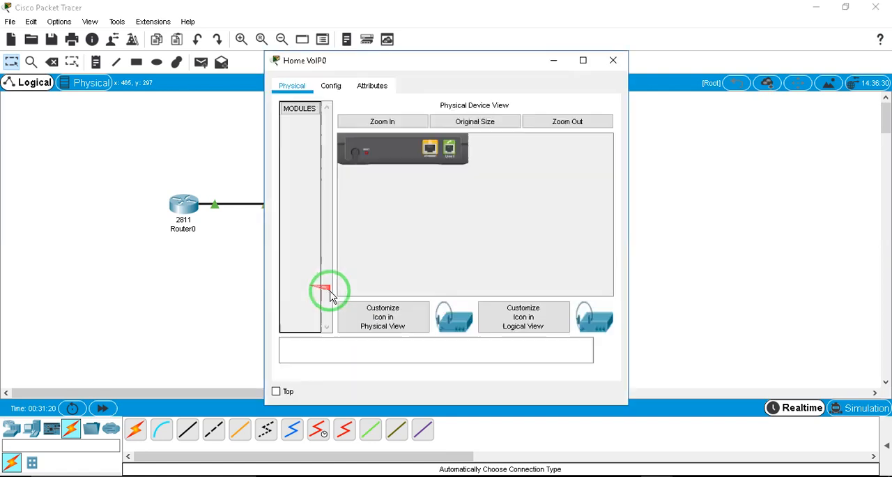
click(331, 86)
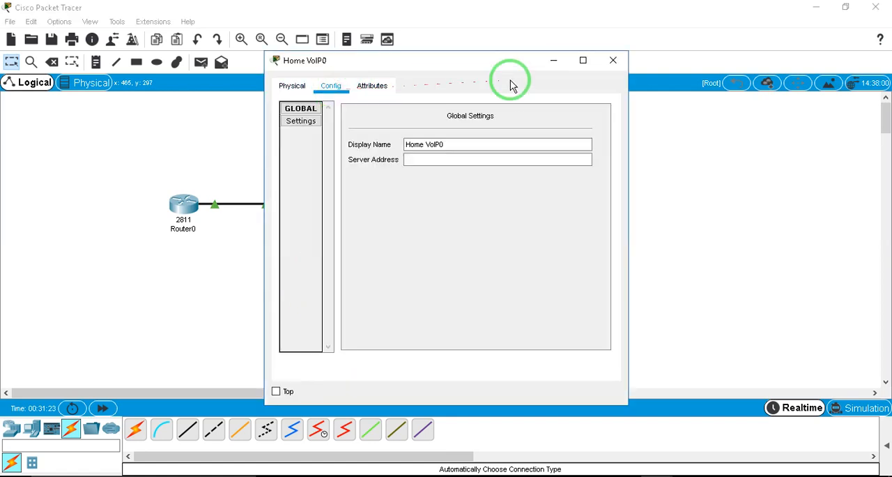
click(611, 62)
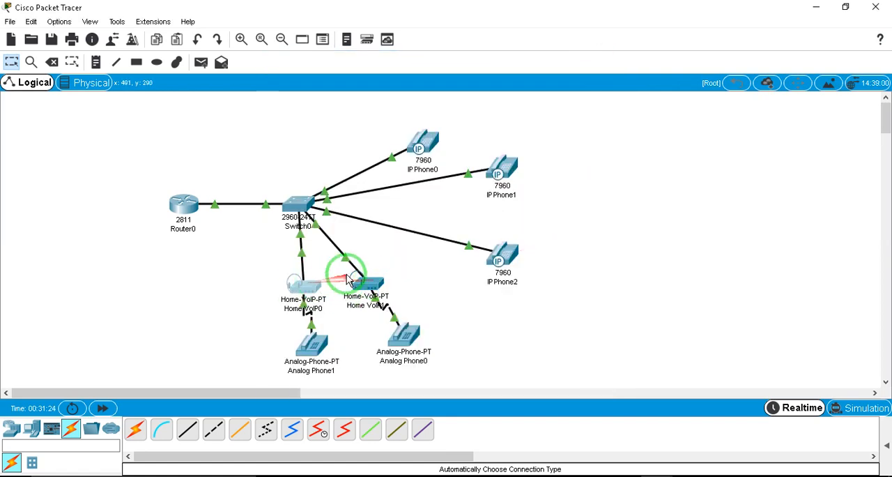
Select interface range f0/5-6 on Switch0 and set those ports to access mode
click(297, 202)
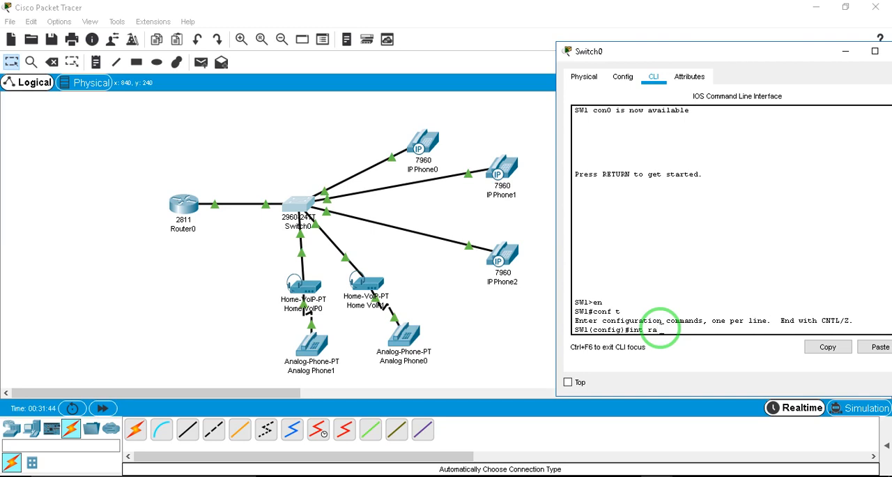
text(f0/)
key(BackSpace)
key(Return)
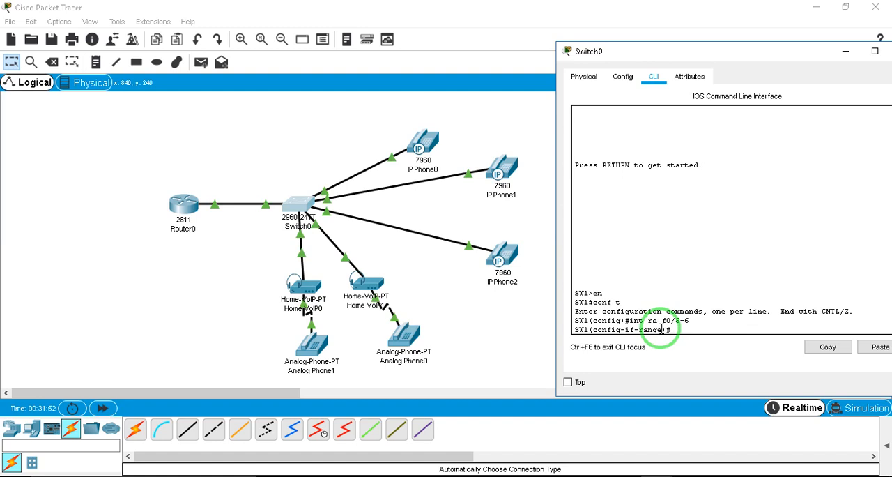
text(sw mo acc)
key(Return)
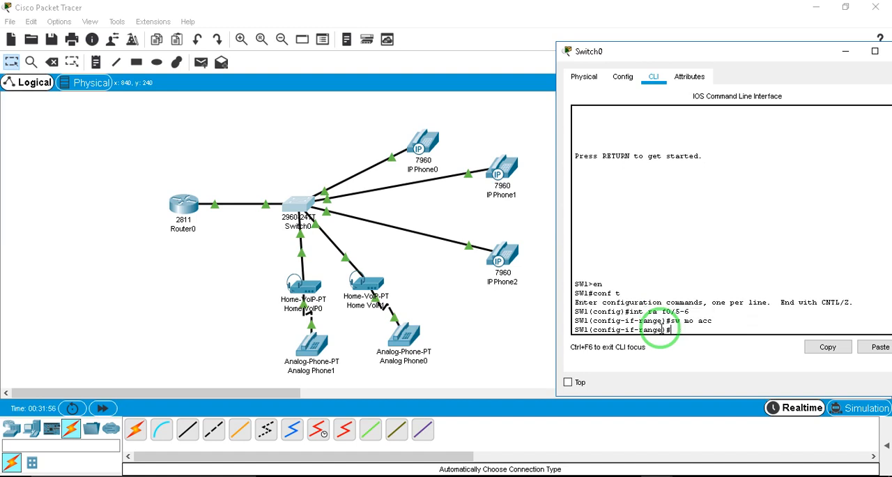
Assign the selected Switch0 ports to access VLAN 100
text(sw acc vlan 100)
key(Return)
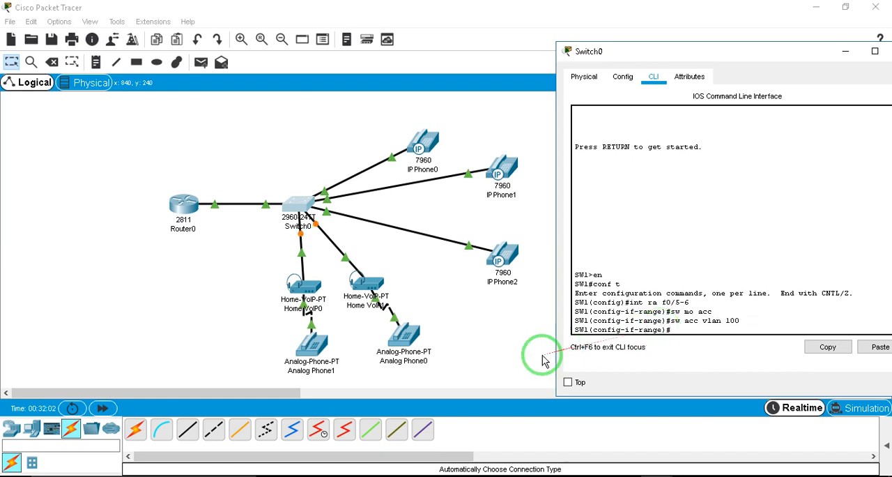
Fast-forward the simulation time and check the IP address details of Home VoIP0
click(97, 410)
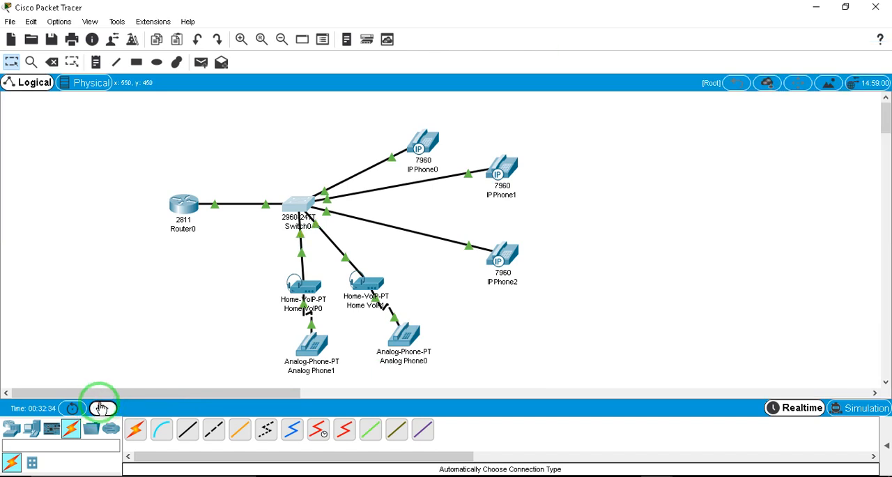
click(299, 287)
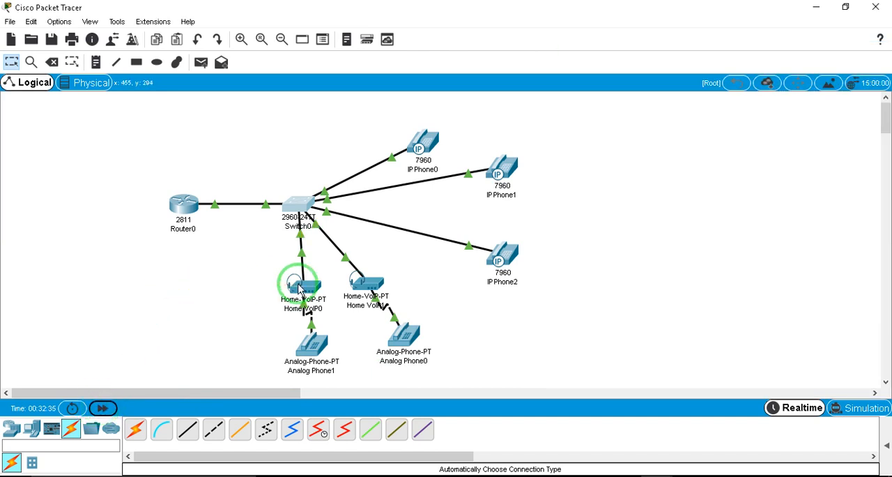
mouse_move(300, 287)
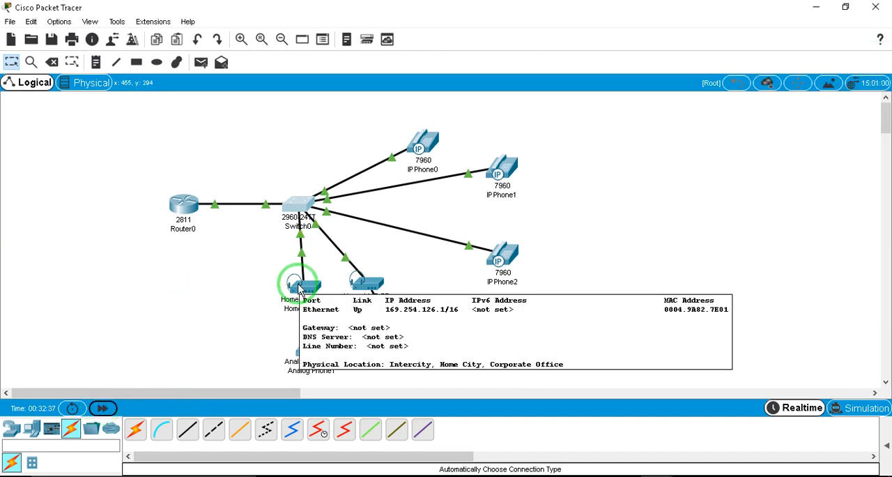
click(103, 407)
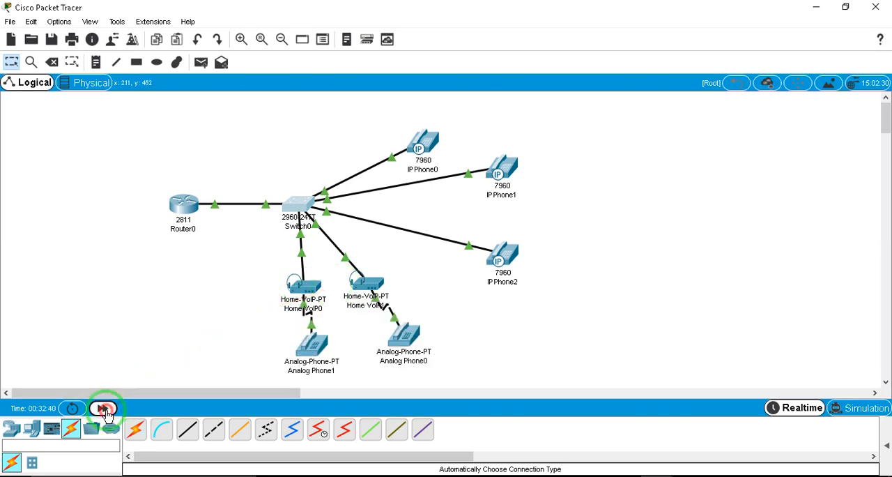
Set the server address of Home VoIP1 to 192.168.100.1 and check the address details of the Home VoIP devices
click(375, 287)
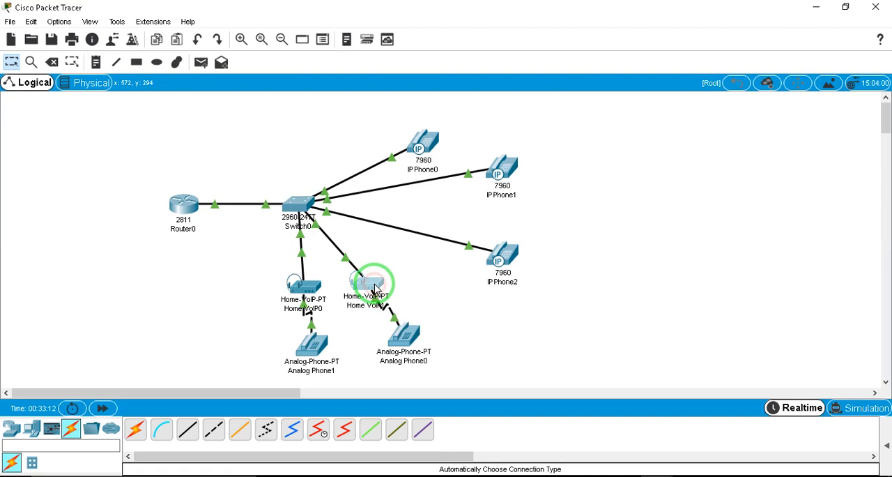
click(334, 86)
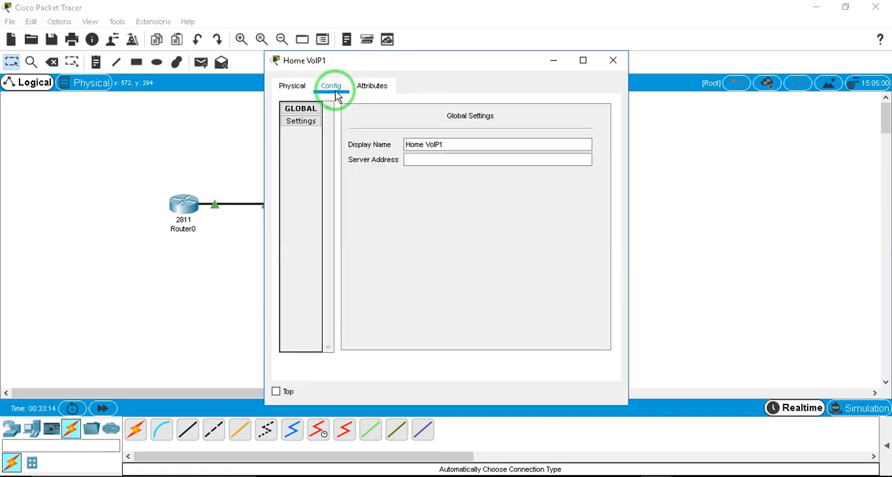
click(412, 159)
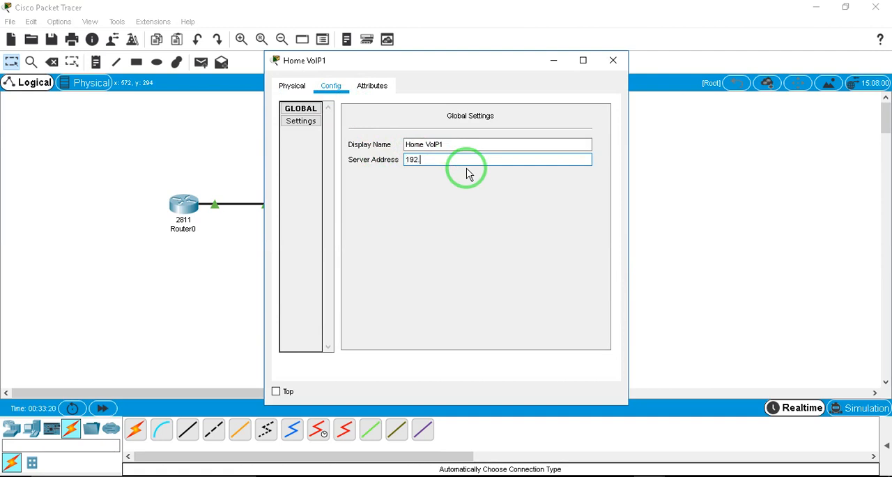
text(192.168.100.1)
click(613, 60)
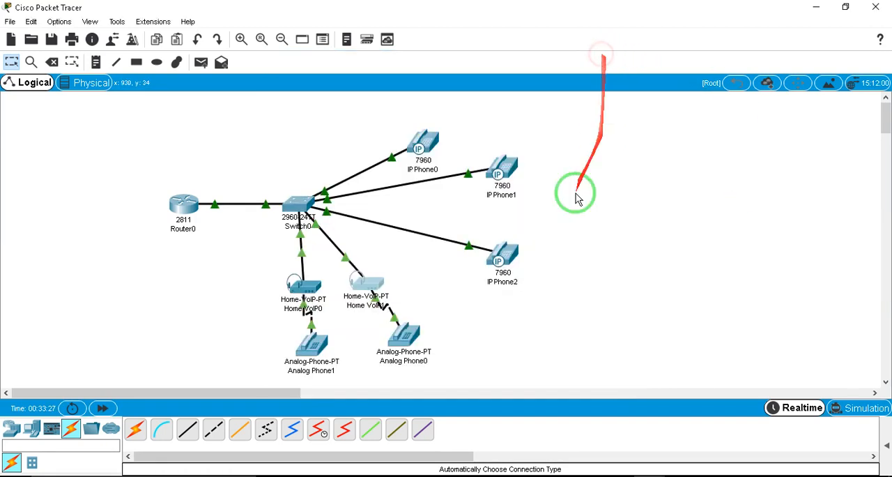
click(378, 288)
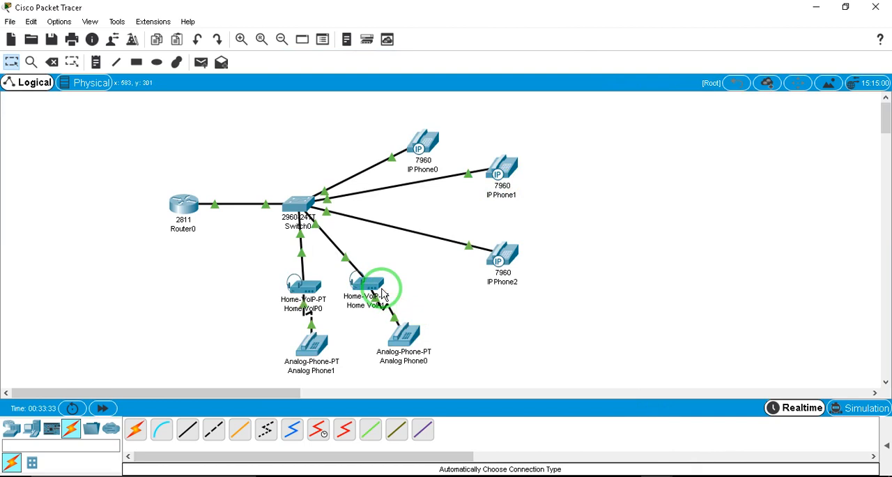
mouse_move(370, 285)
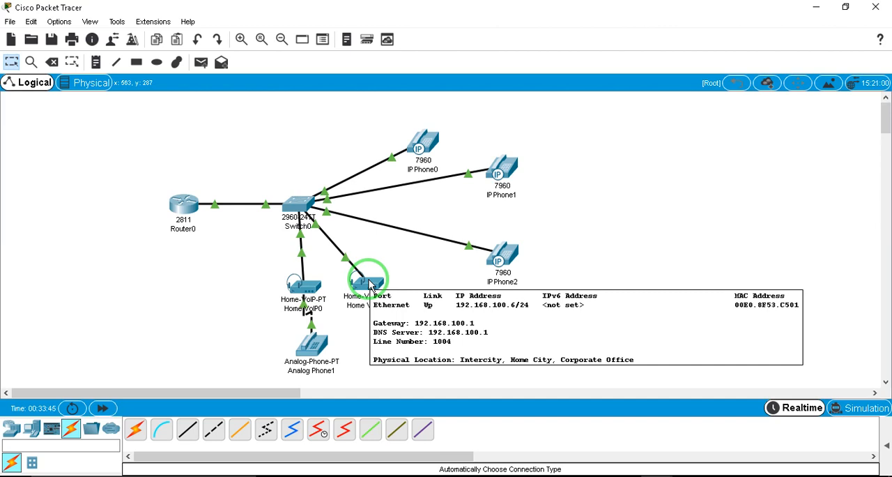
Set the server address of Home VoIP0 to 192.168.100.1 and check the line numbers of the Home VoIP devices
click(309, 285)
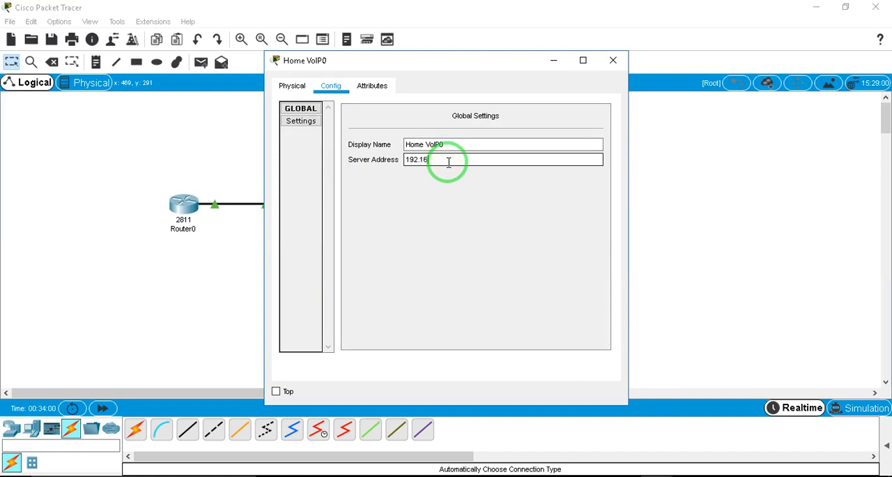
text(.100.1)
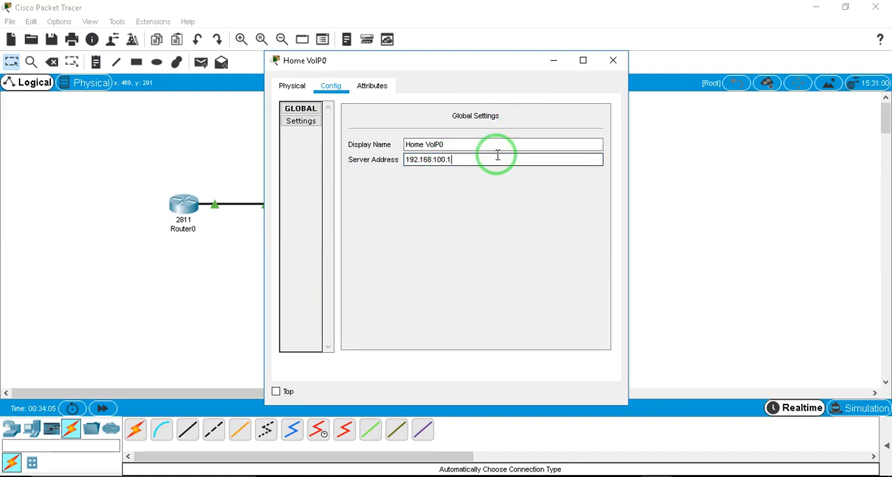
click(610, 61)
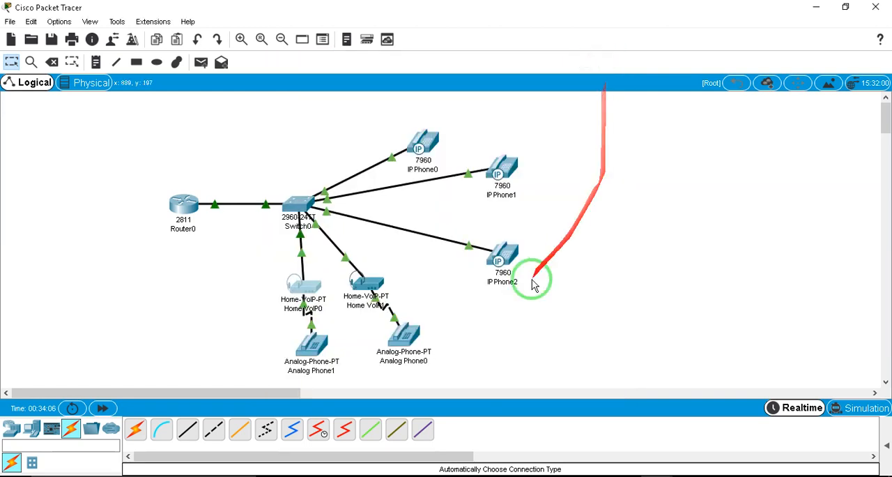
mouse_move(310, 290)
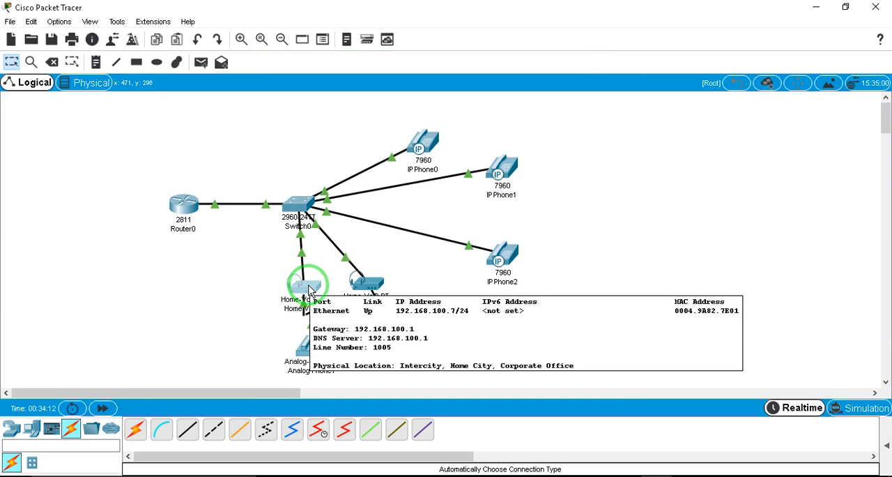
click(367, 282)
Dial 1005 on IP Phone0 and lift its handset to place the call
click(428, 144)
click(428, 143)
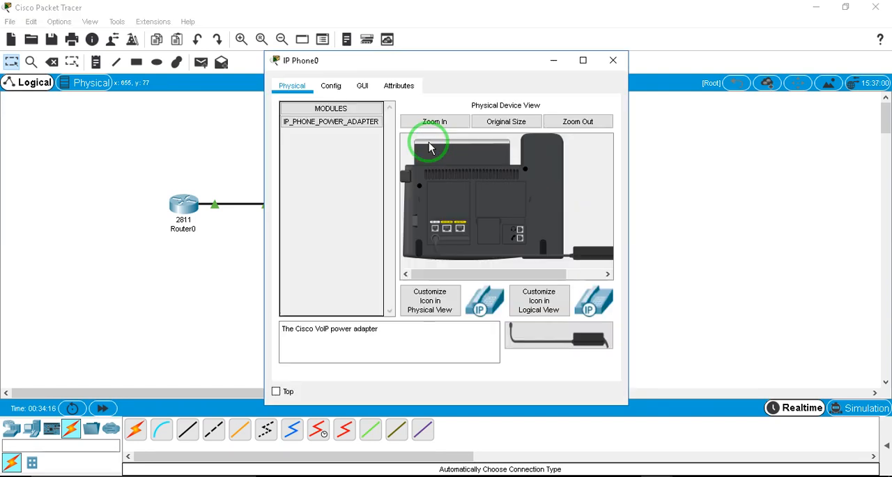
click(368, 89)
drag(419, 366, 463, 367)
click(411, 276)
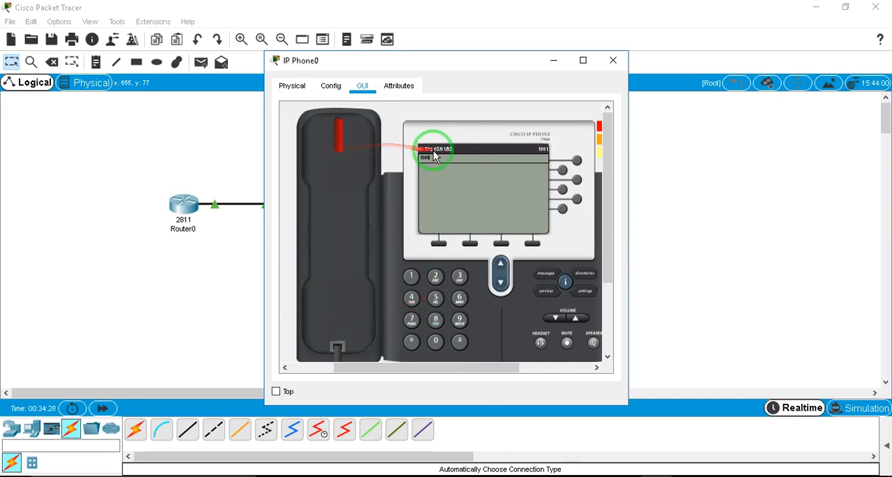
drag(385, 62, 560, 58)
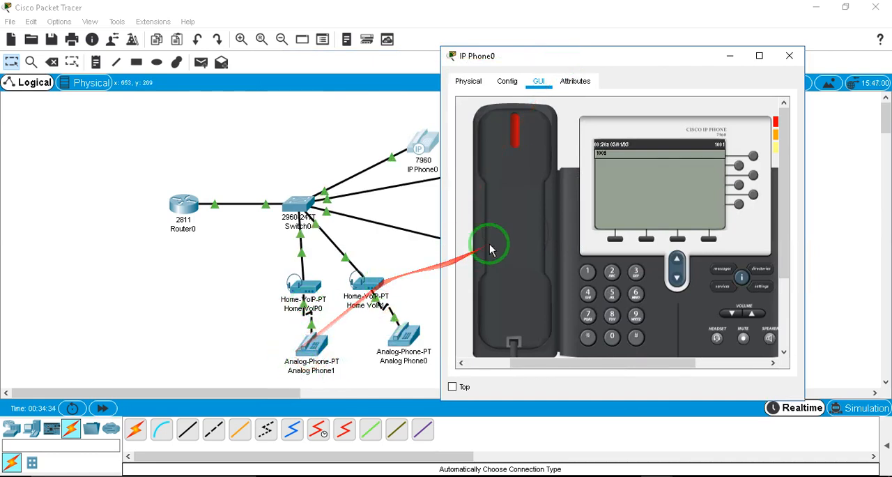
click(526, 232)
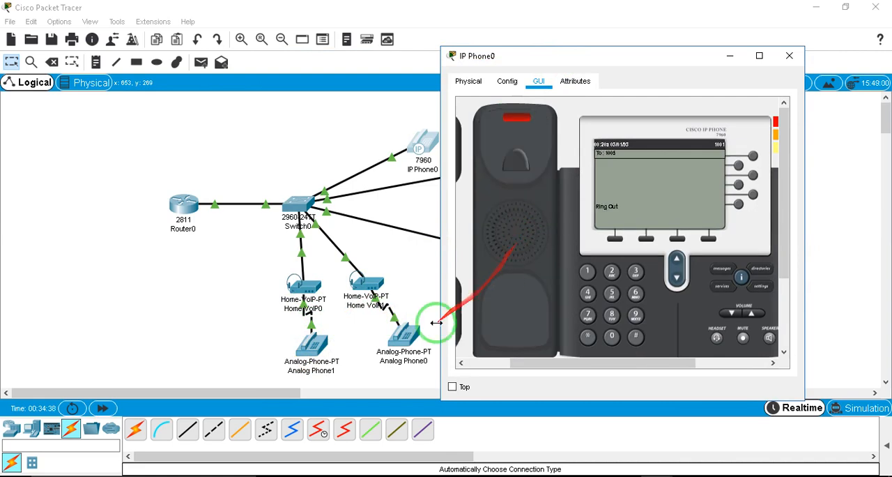
Open the phone interface of Analog Phone1 and answer the incoming call by lifting its handset
click(315, 342)
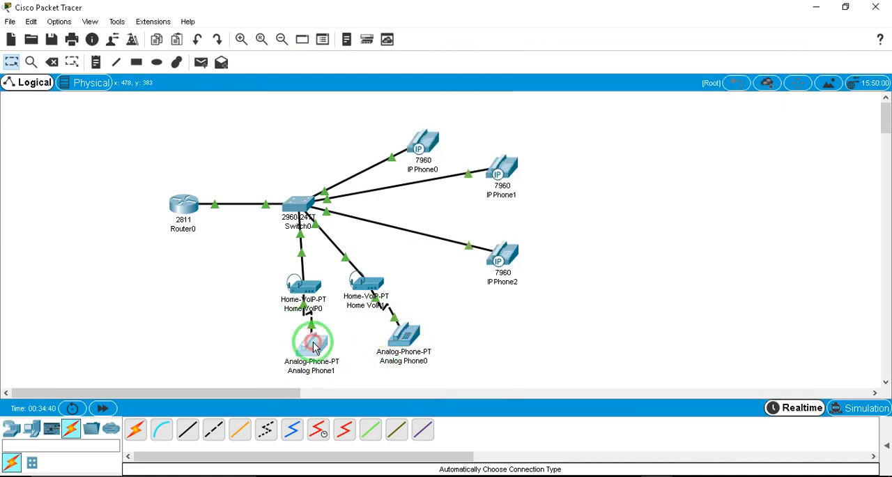
click(313, 340)
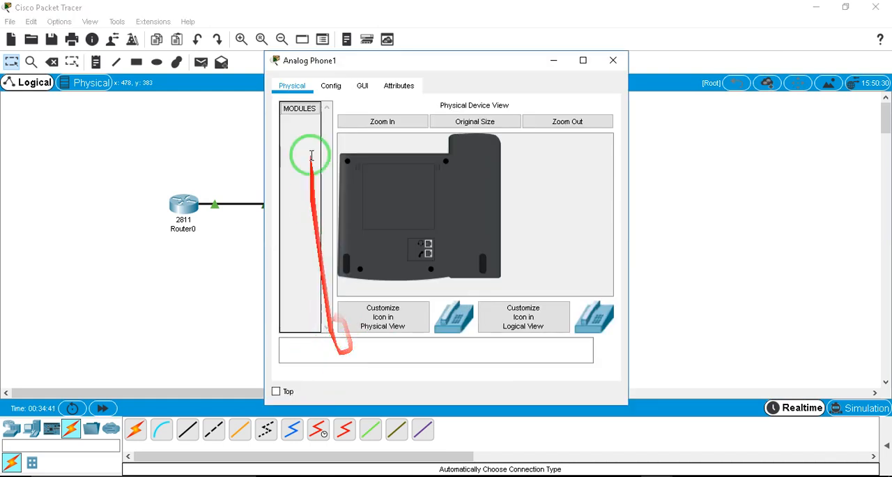
click(359, 86)
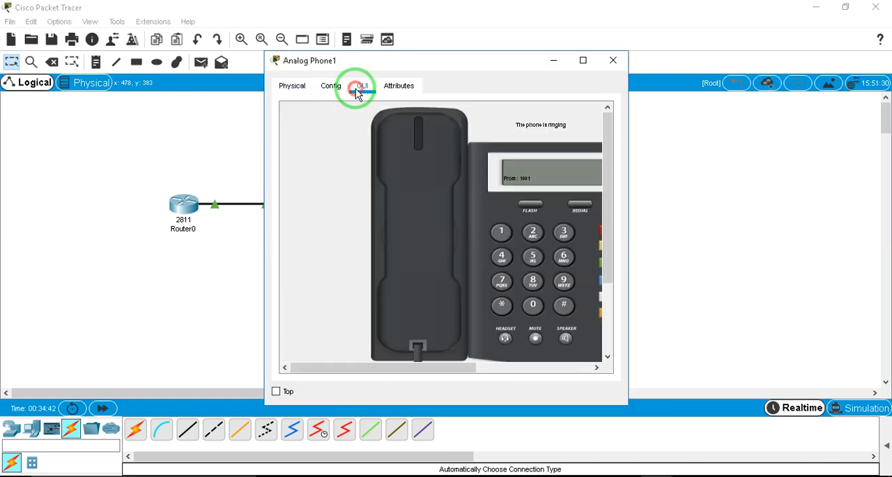
click(421, 252)
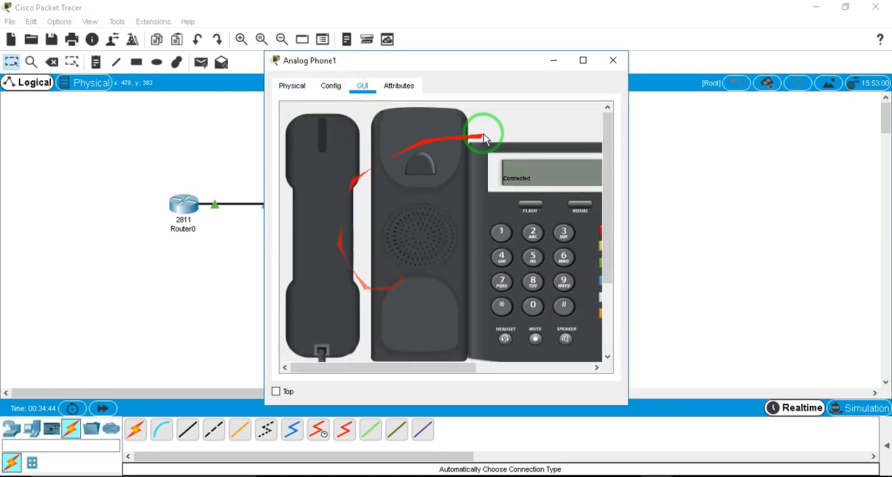
Send the Do tone from Analog Phone1 over the call and minimize its window
drag(415, 367, 470, 364)
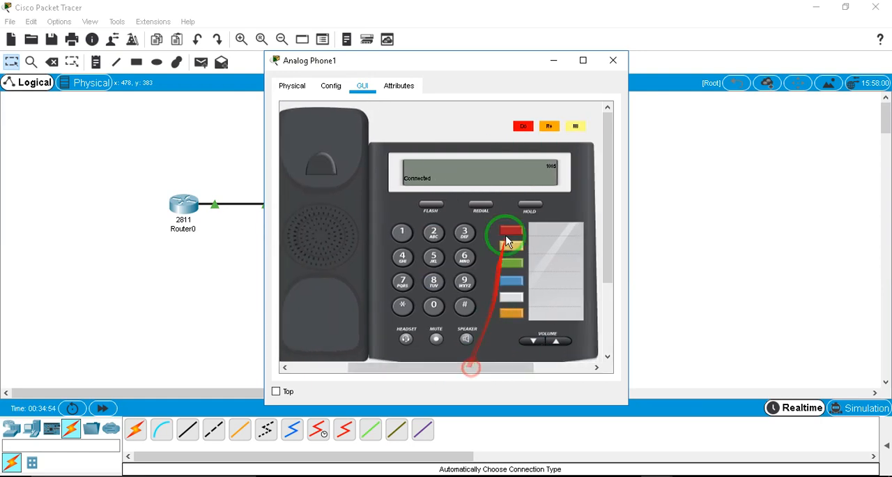
click(526, 128)
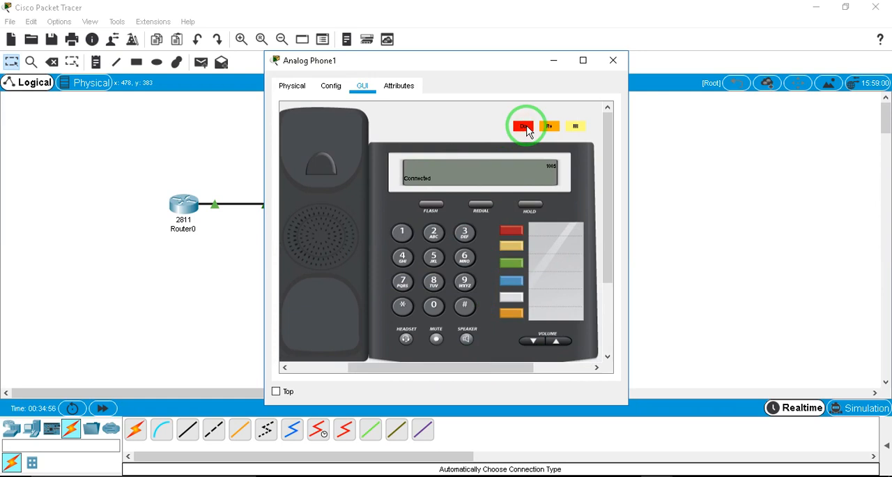
click(554, 62)
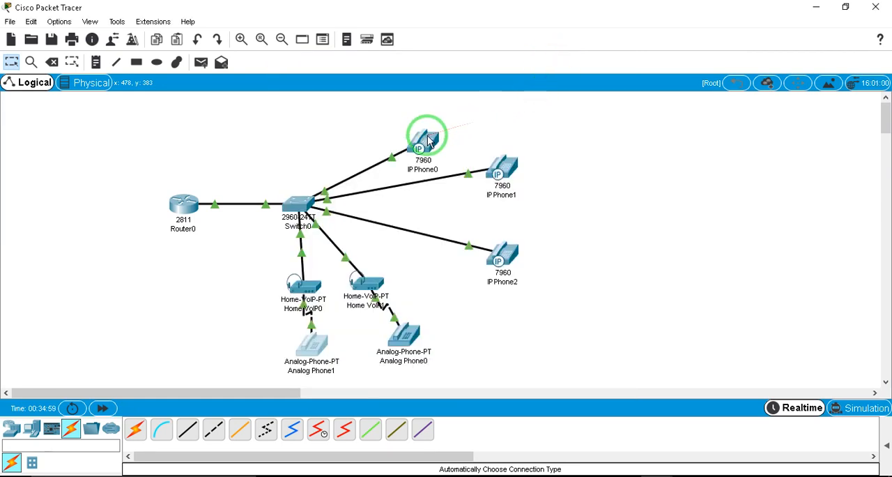
Check the received tone on IP Phone0, send the Mi tone back, and minimize its window
mouse_move(429, 142)
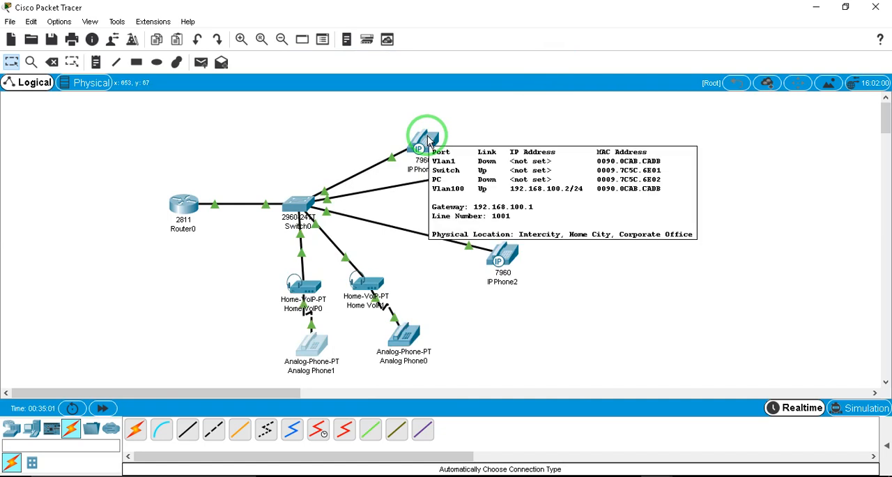
click(427, 140)
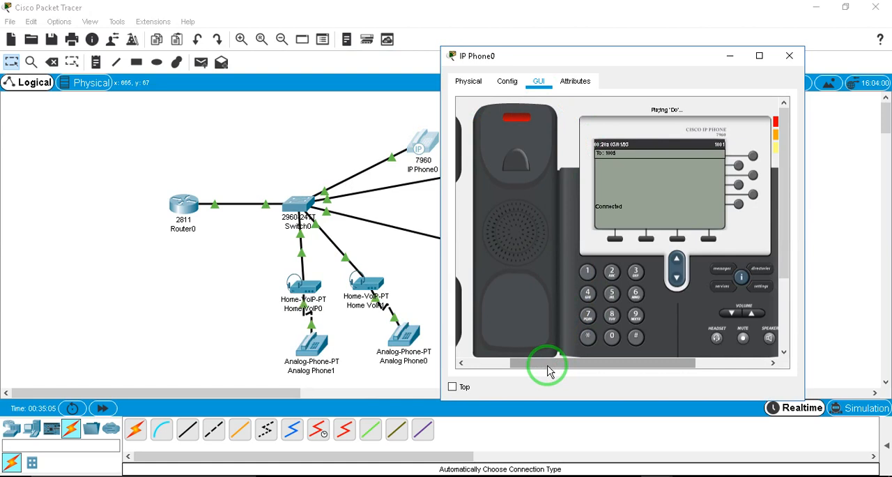
drag(549, 371, 745, 148)
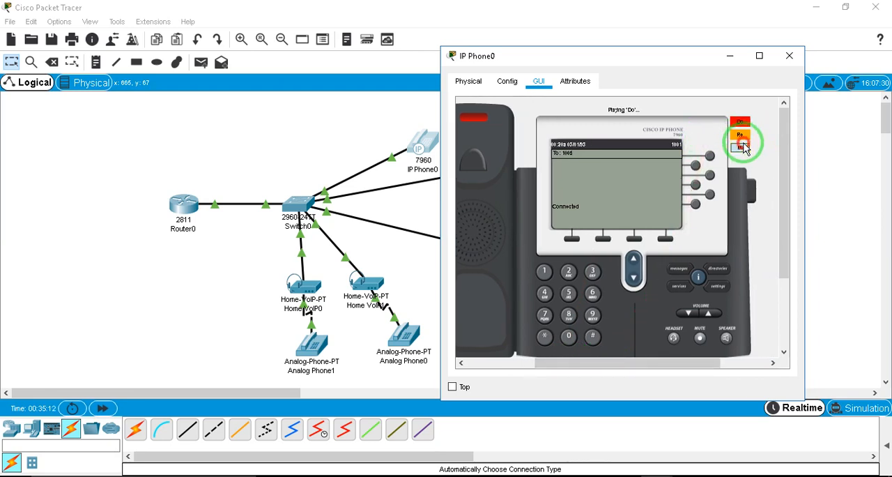
click(732, 58)
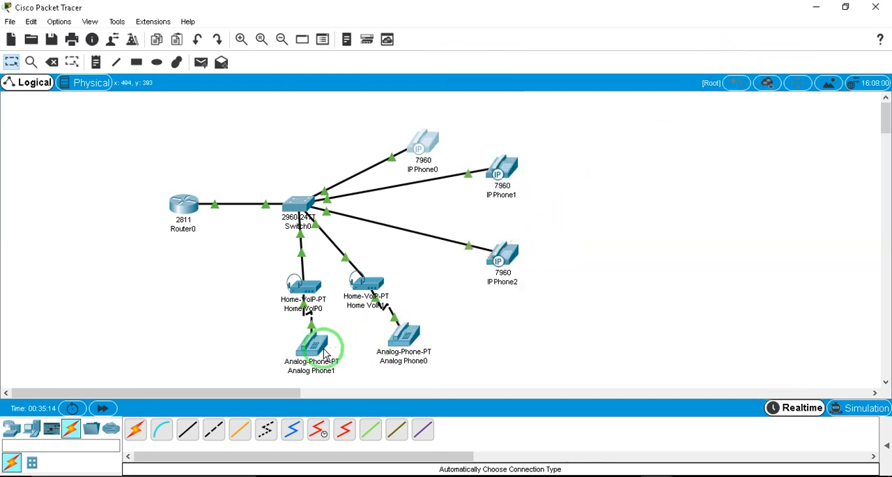
Check the tone received on Analog Phone1 and close its window
click(326, 345)
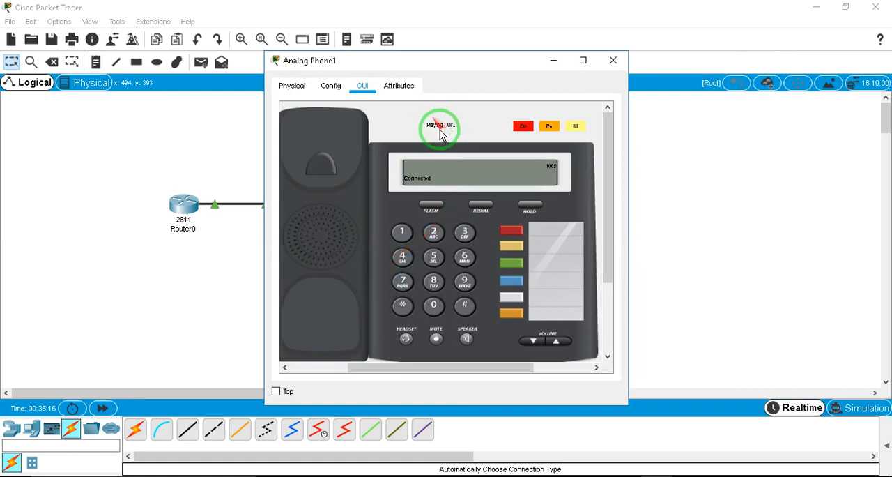
drag(408, 369, 364, 375)
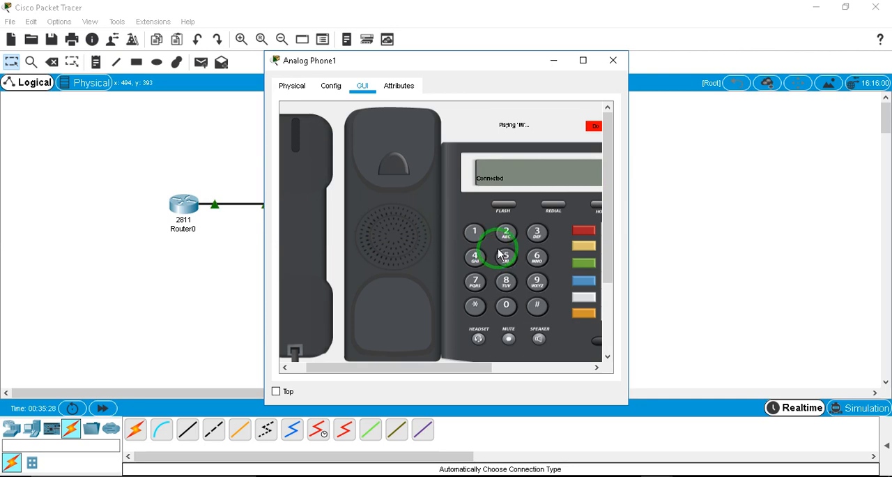
click(614, 60)
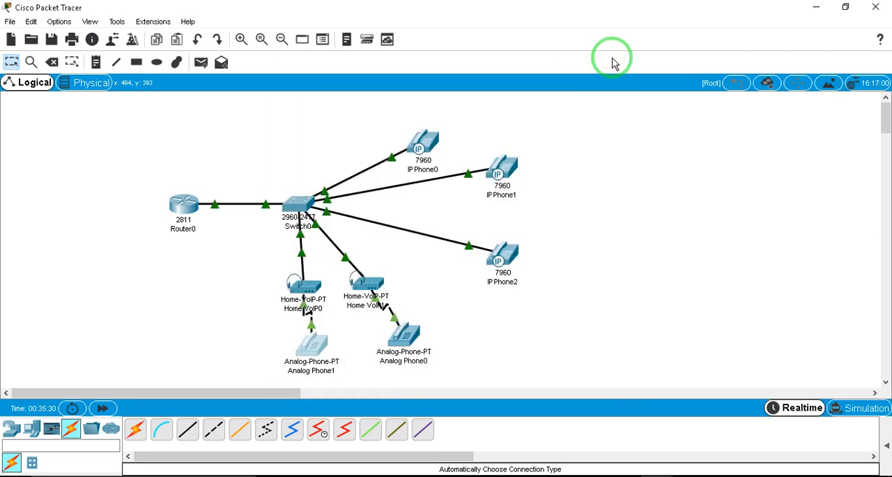